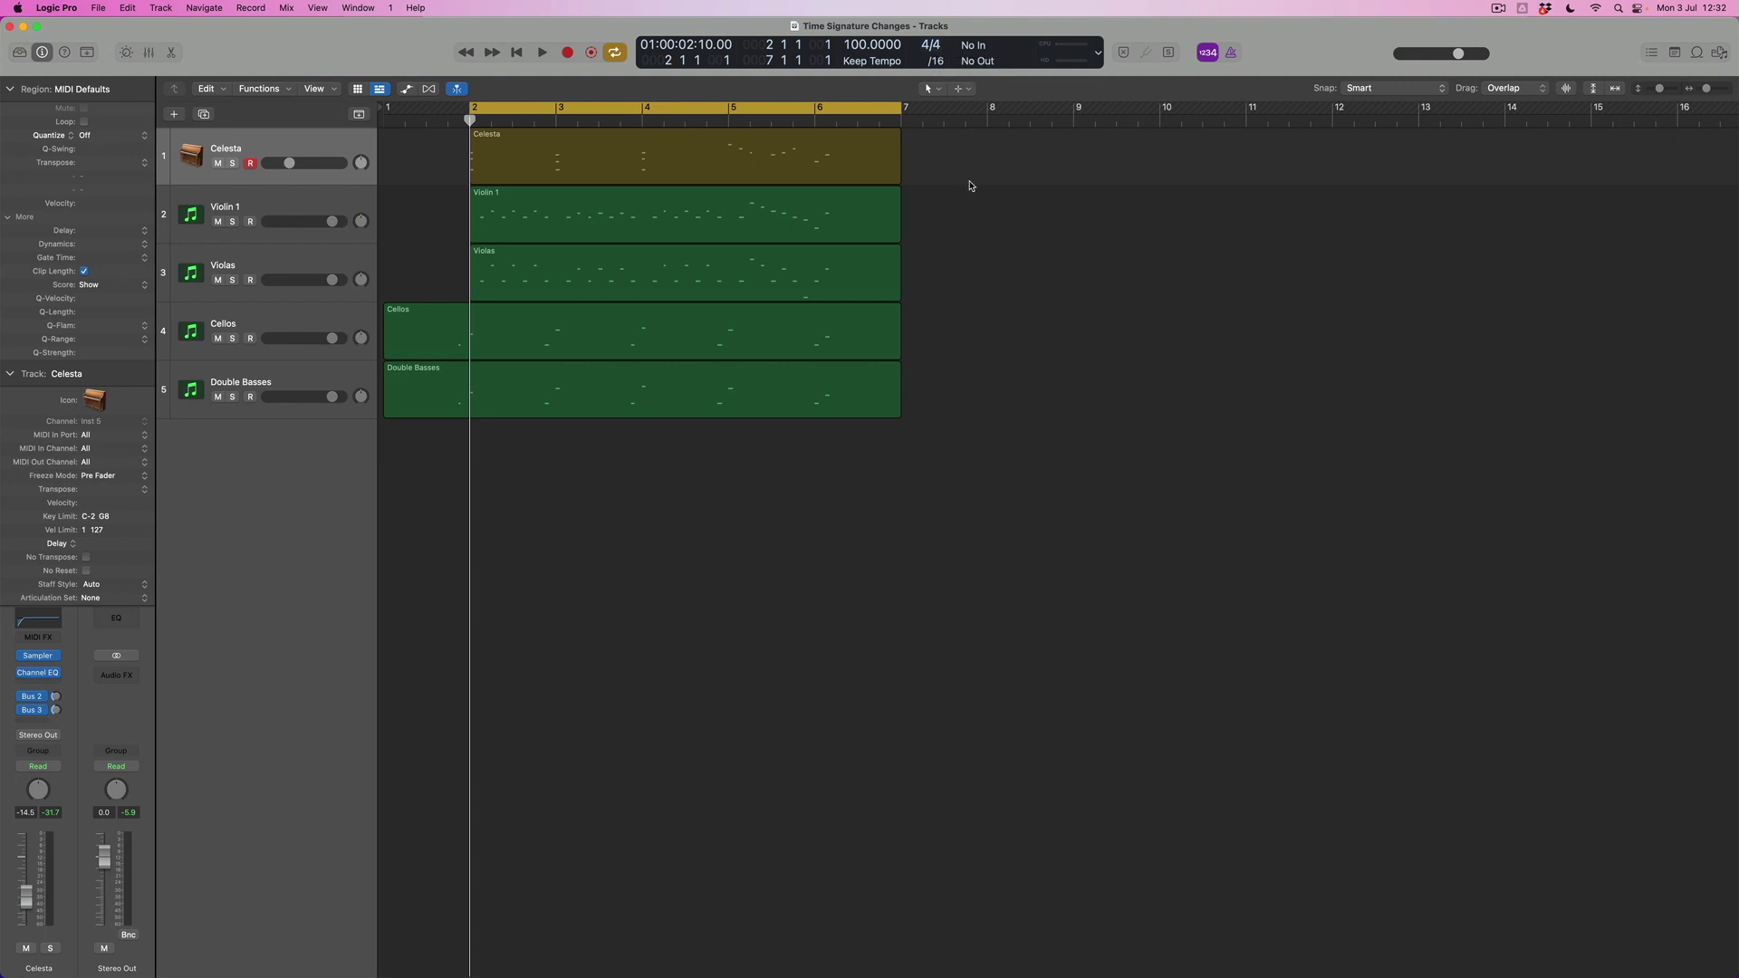
Step: Keep the LCD display mode set to Custom
click(1100, 54)
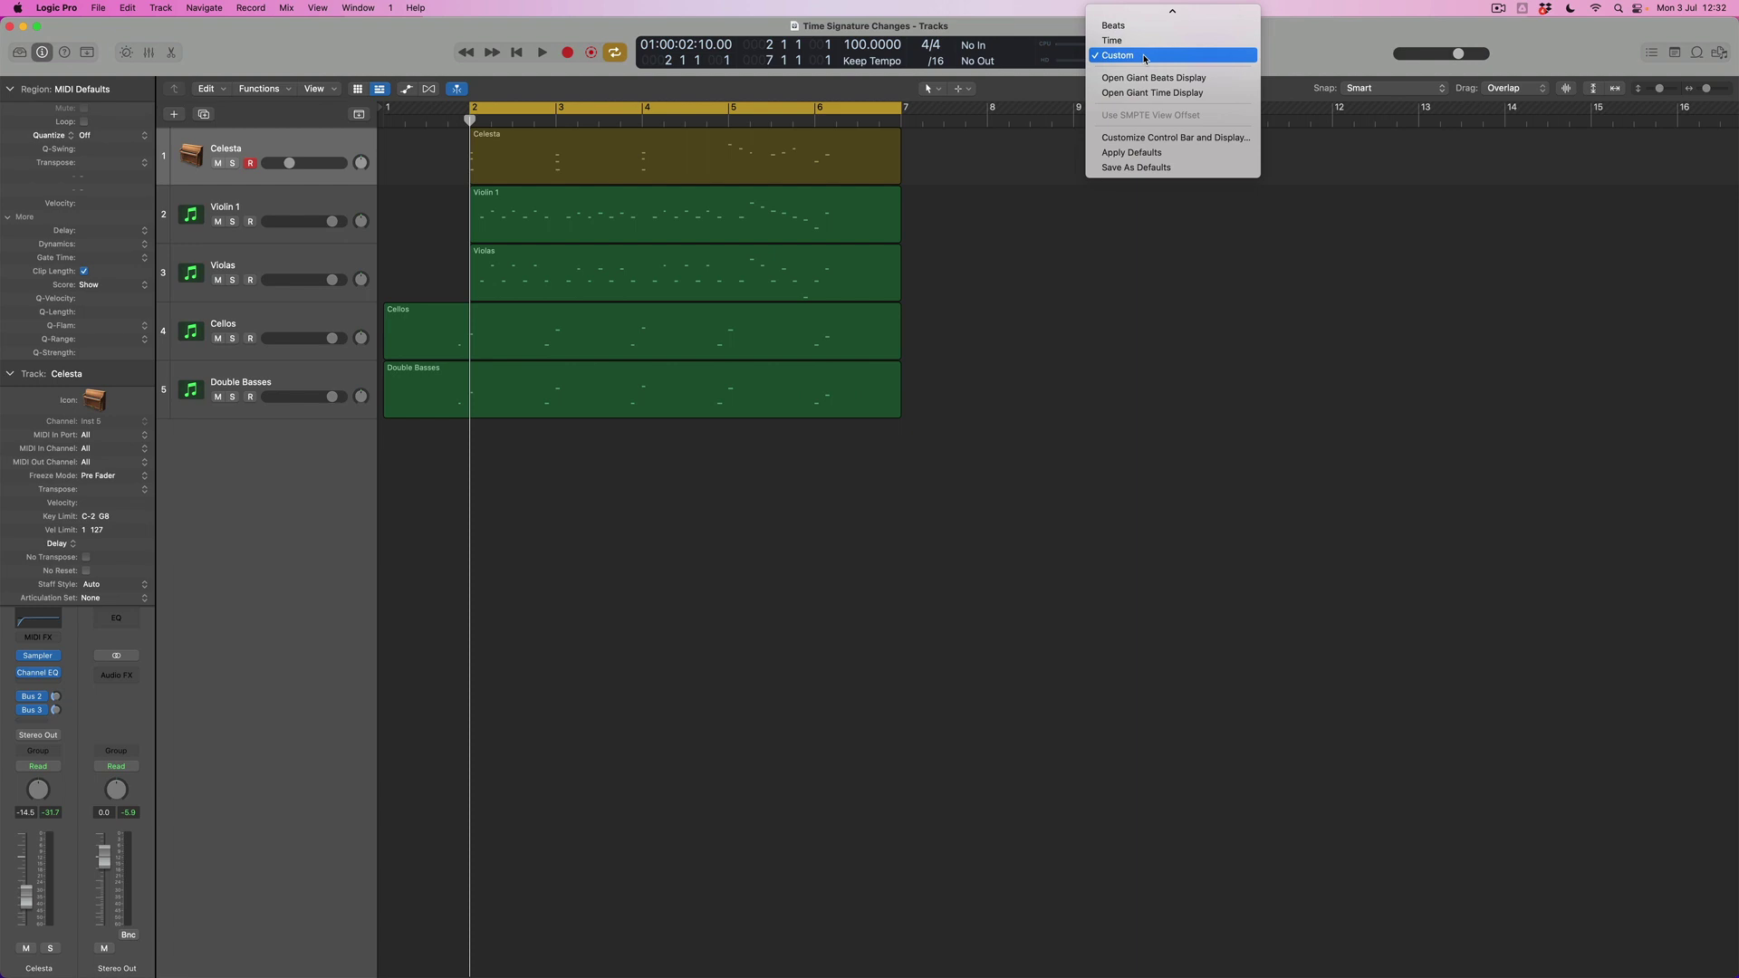
click(1145, 56)
click(1099, 56)
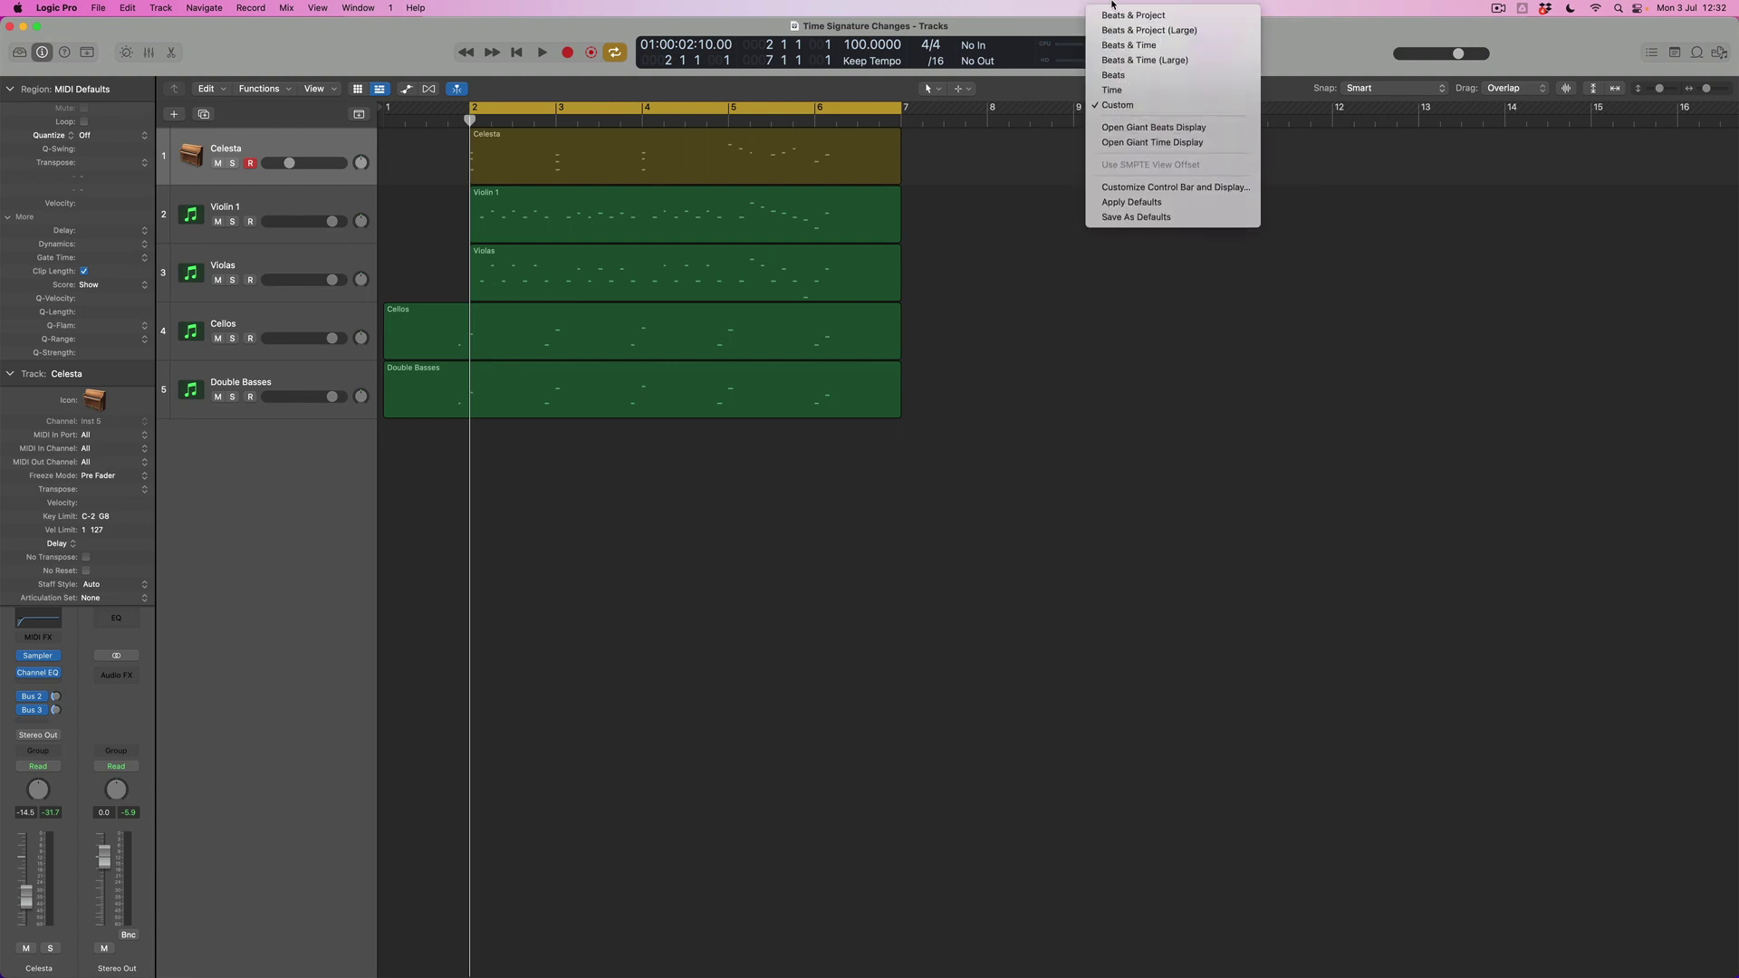
click(1147, 106)
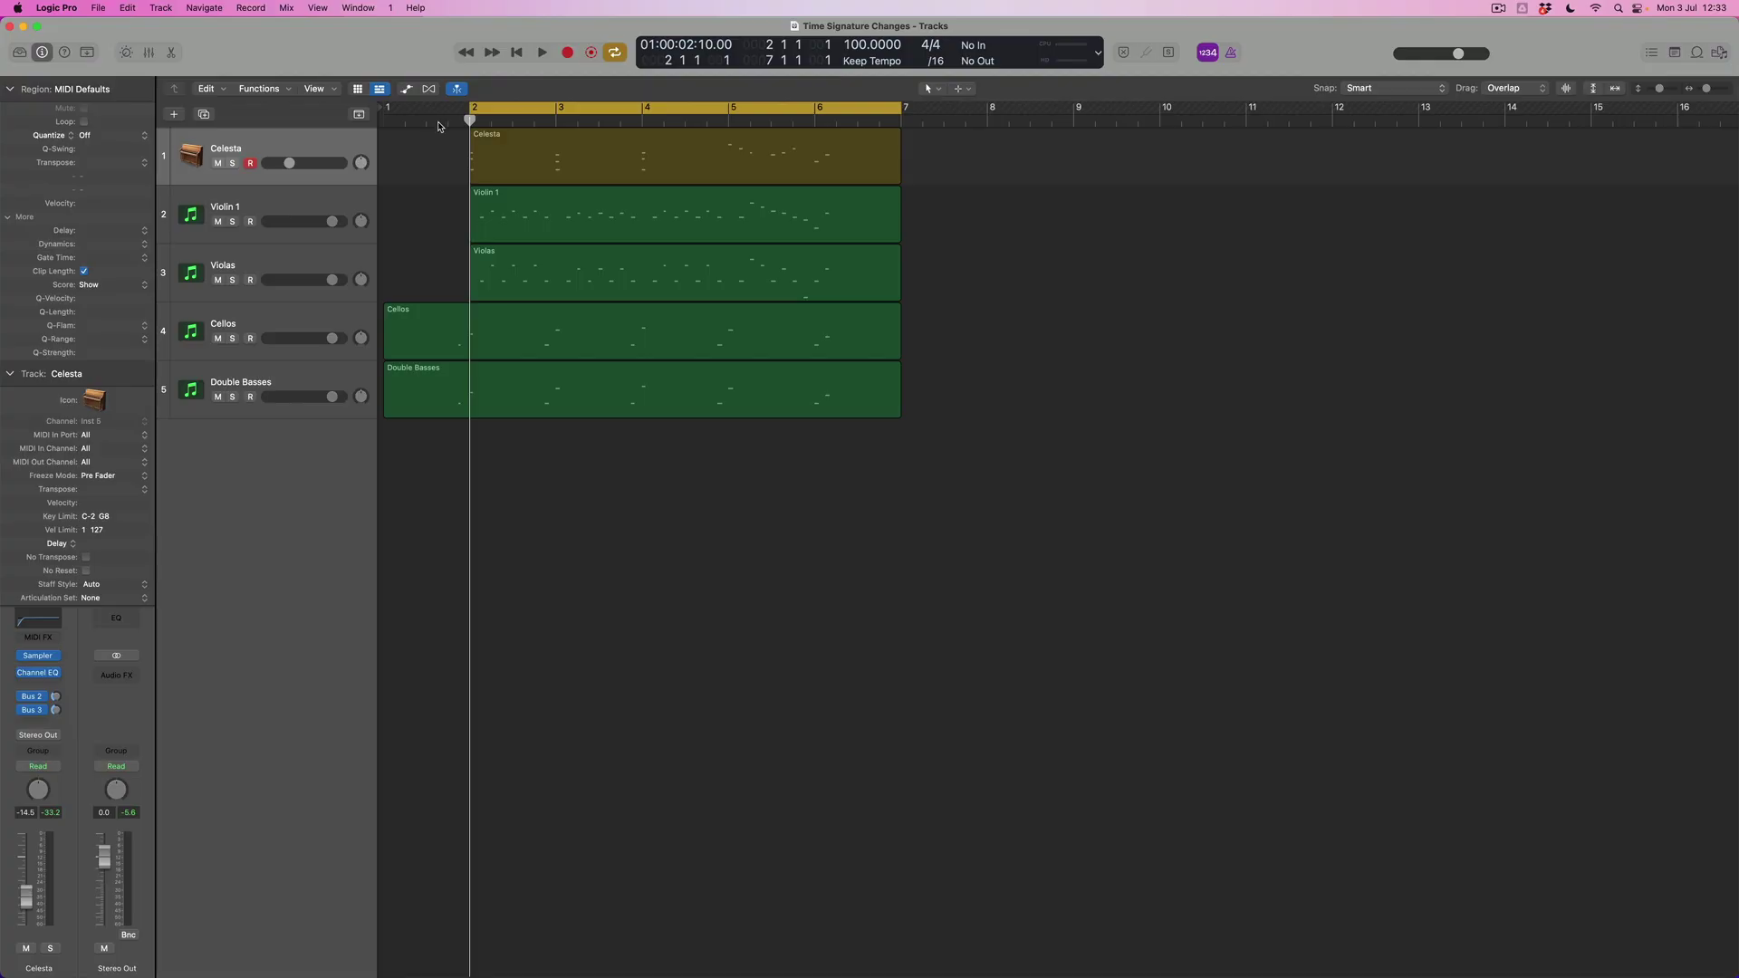
Step: Shorten the cycle range to end at bar 6 beat 2 and start playback
key(super+Right)
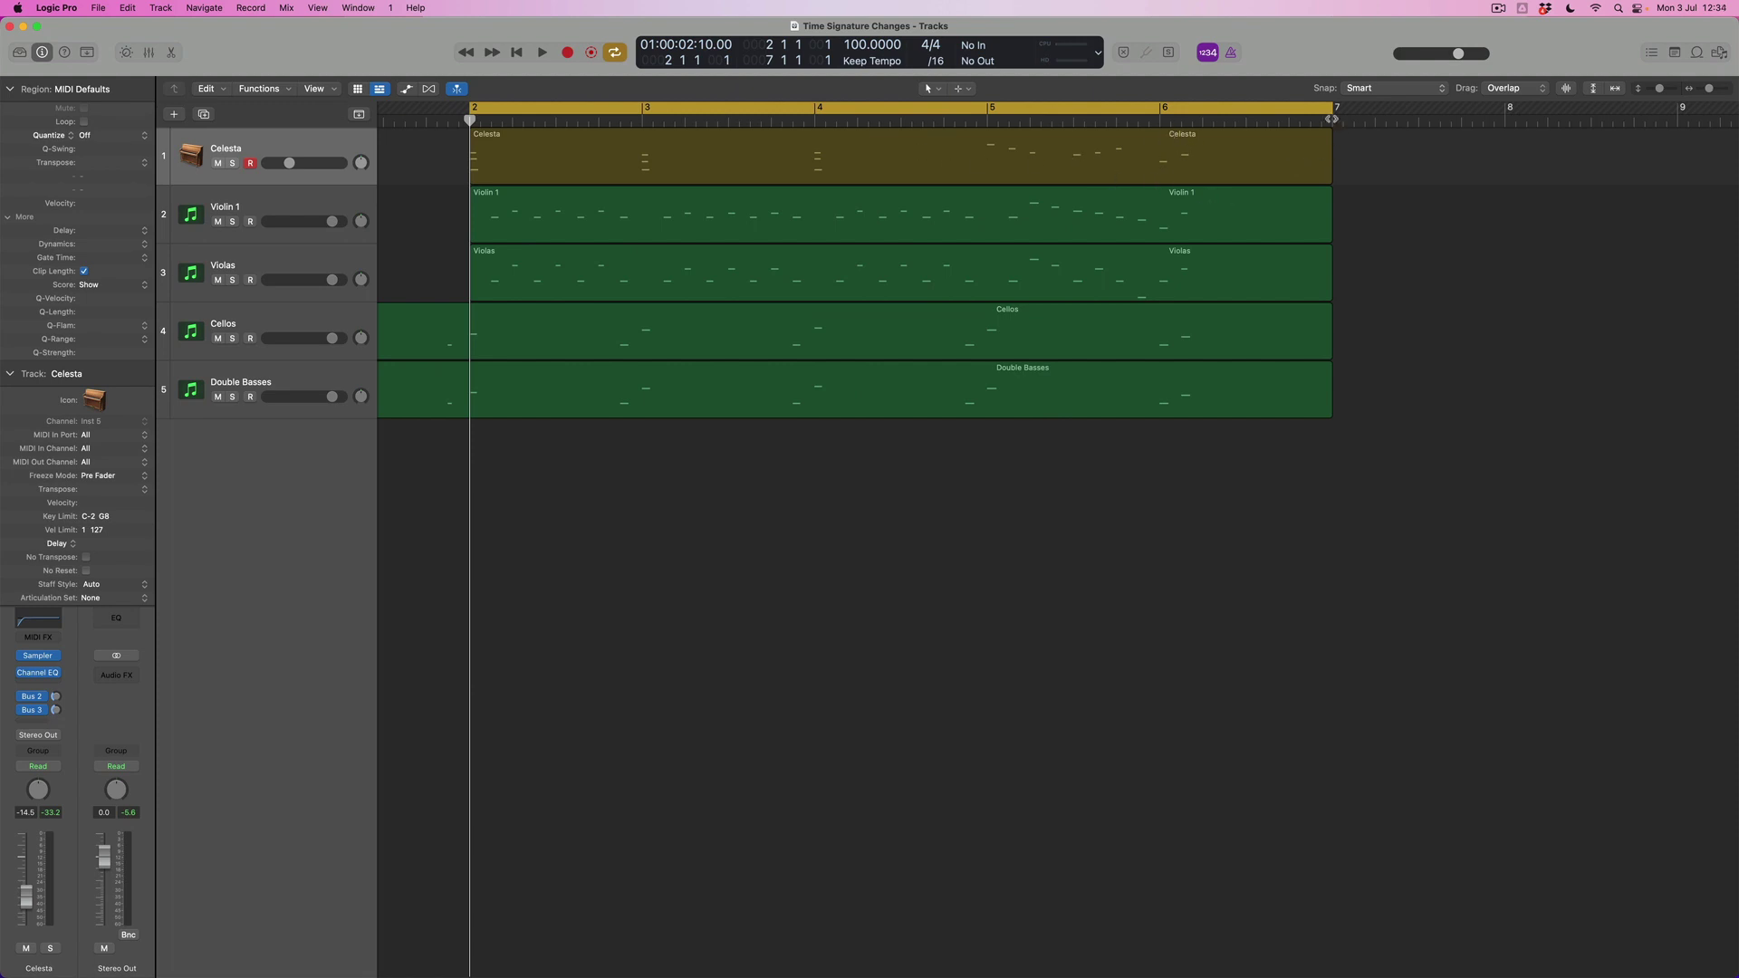
drag(1330, 108, 1200, 155)
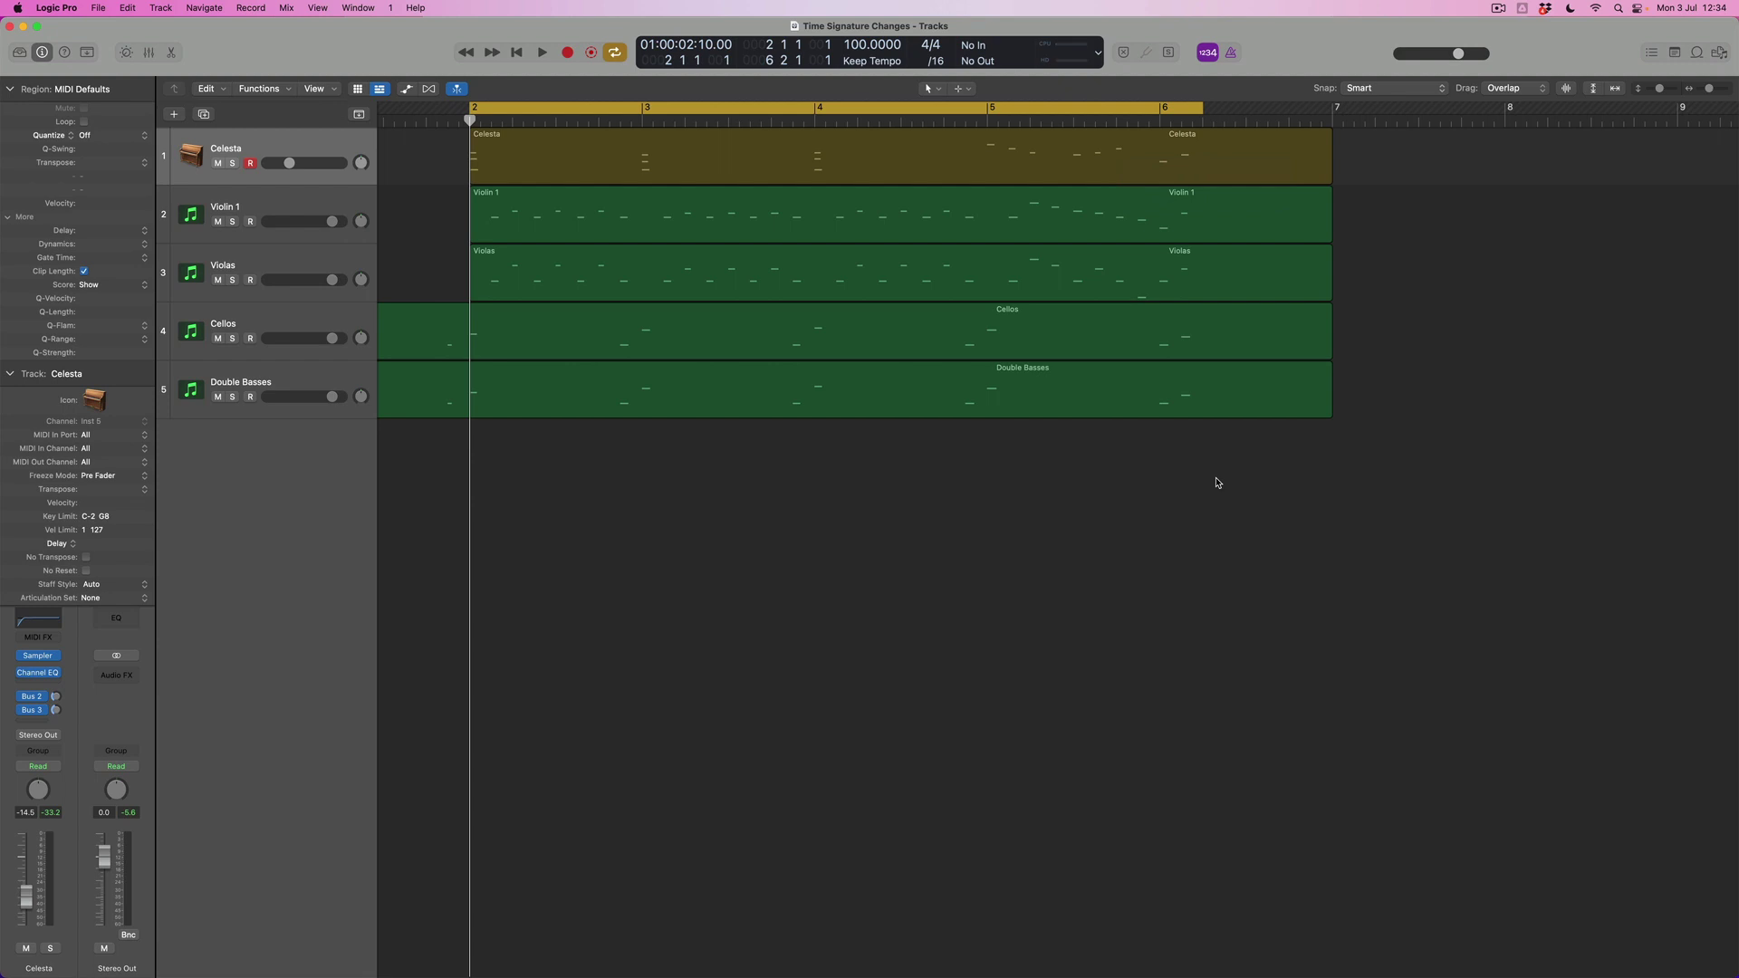
key(space)
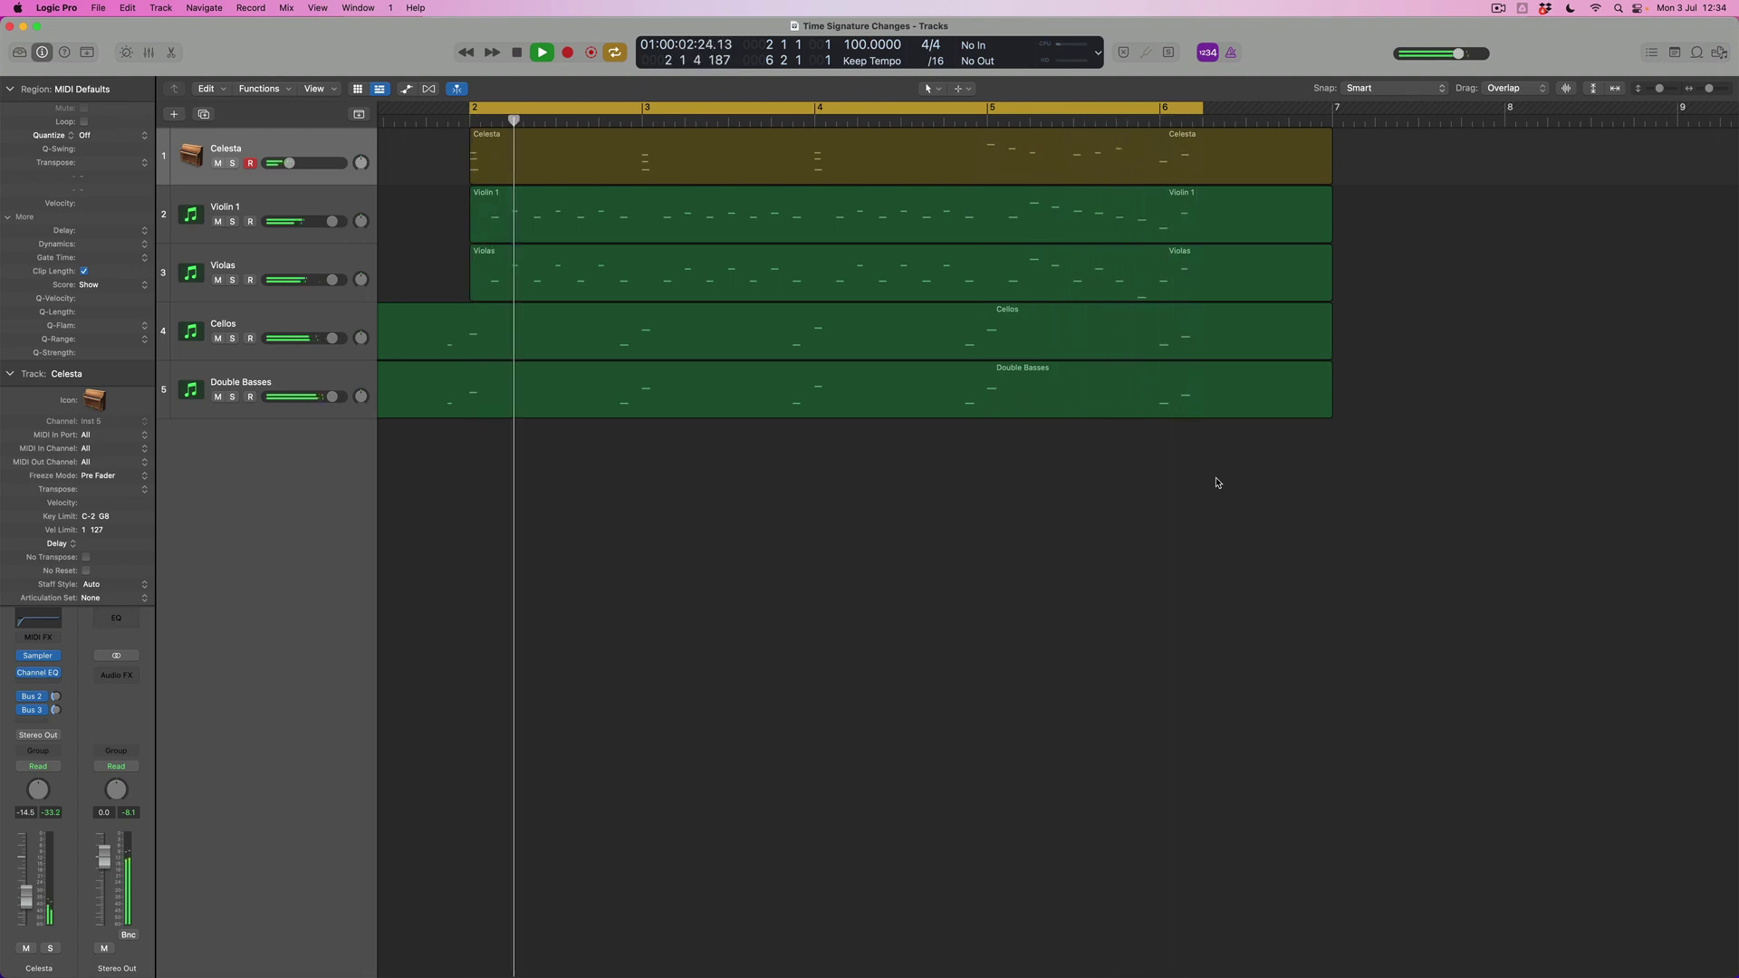
Step: Stop playback with the playhead resting just past bar 3
key(space)
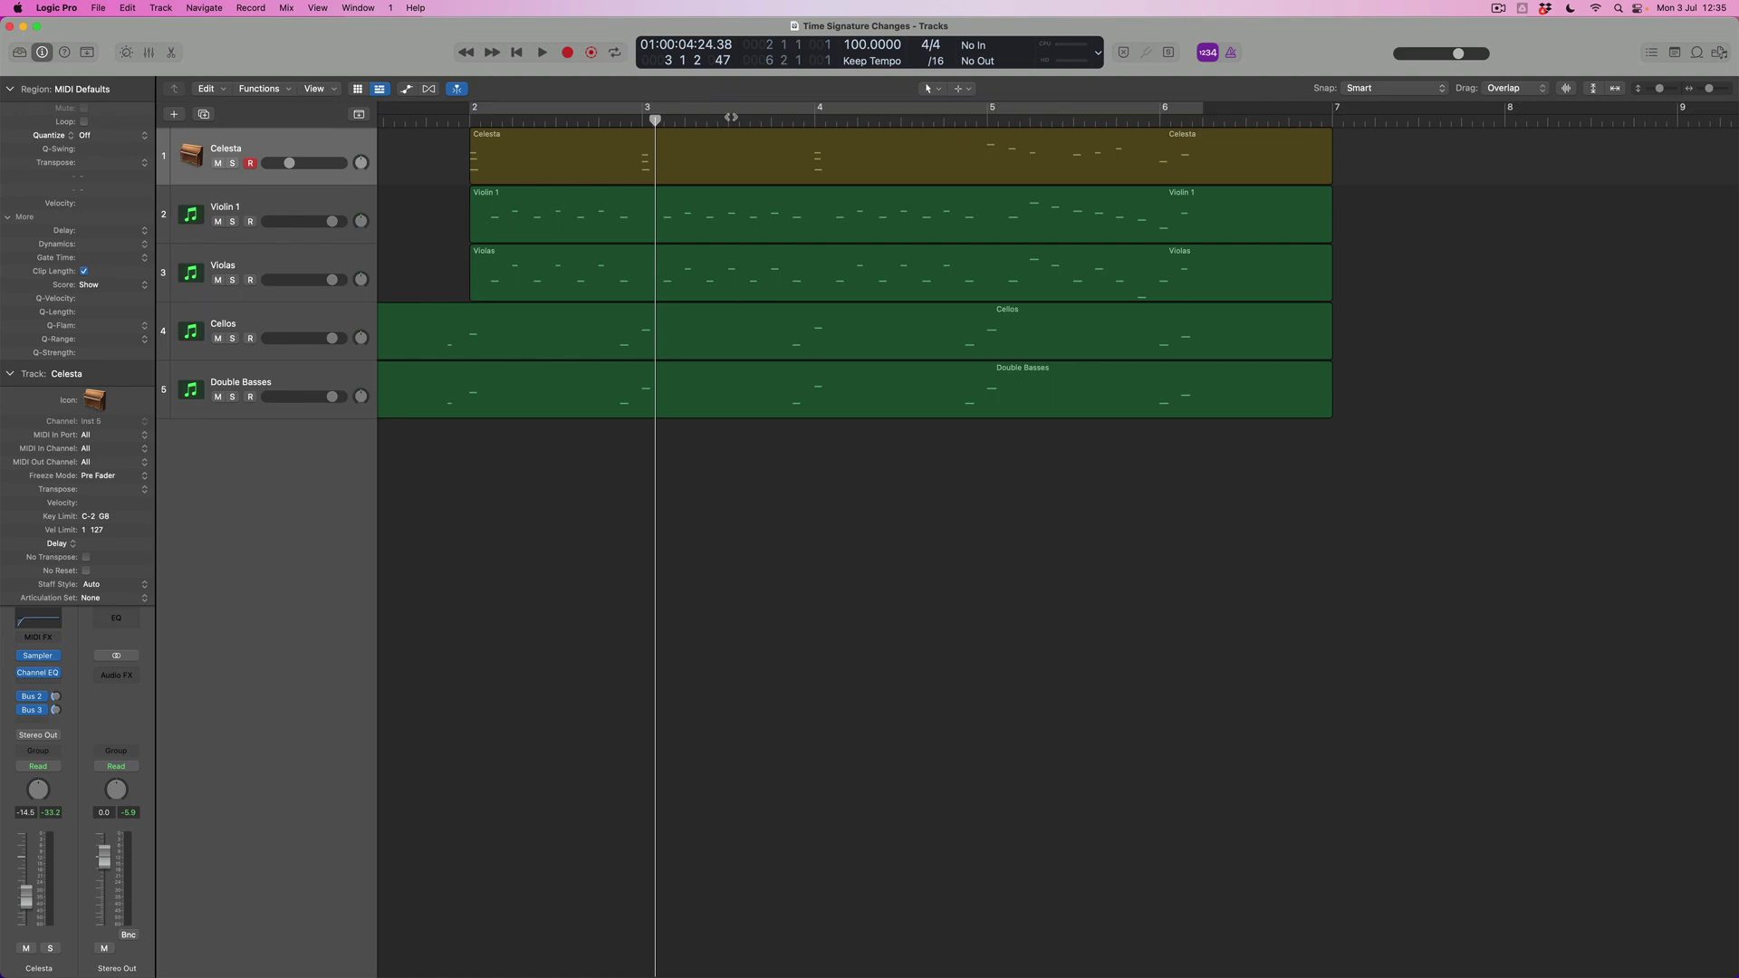
Step: Move the playhead to bar 5 and open the LCD's time signature list
drag(655, 148, 989, 148)
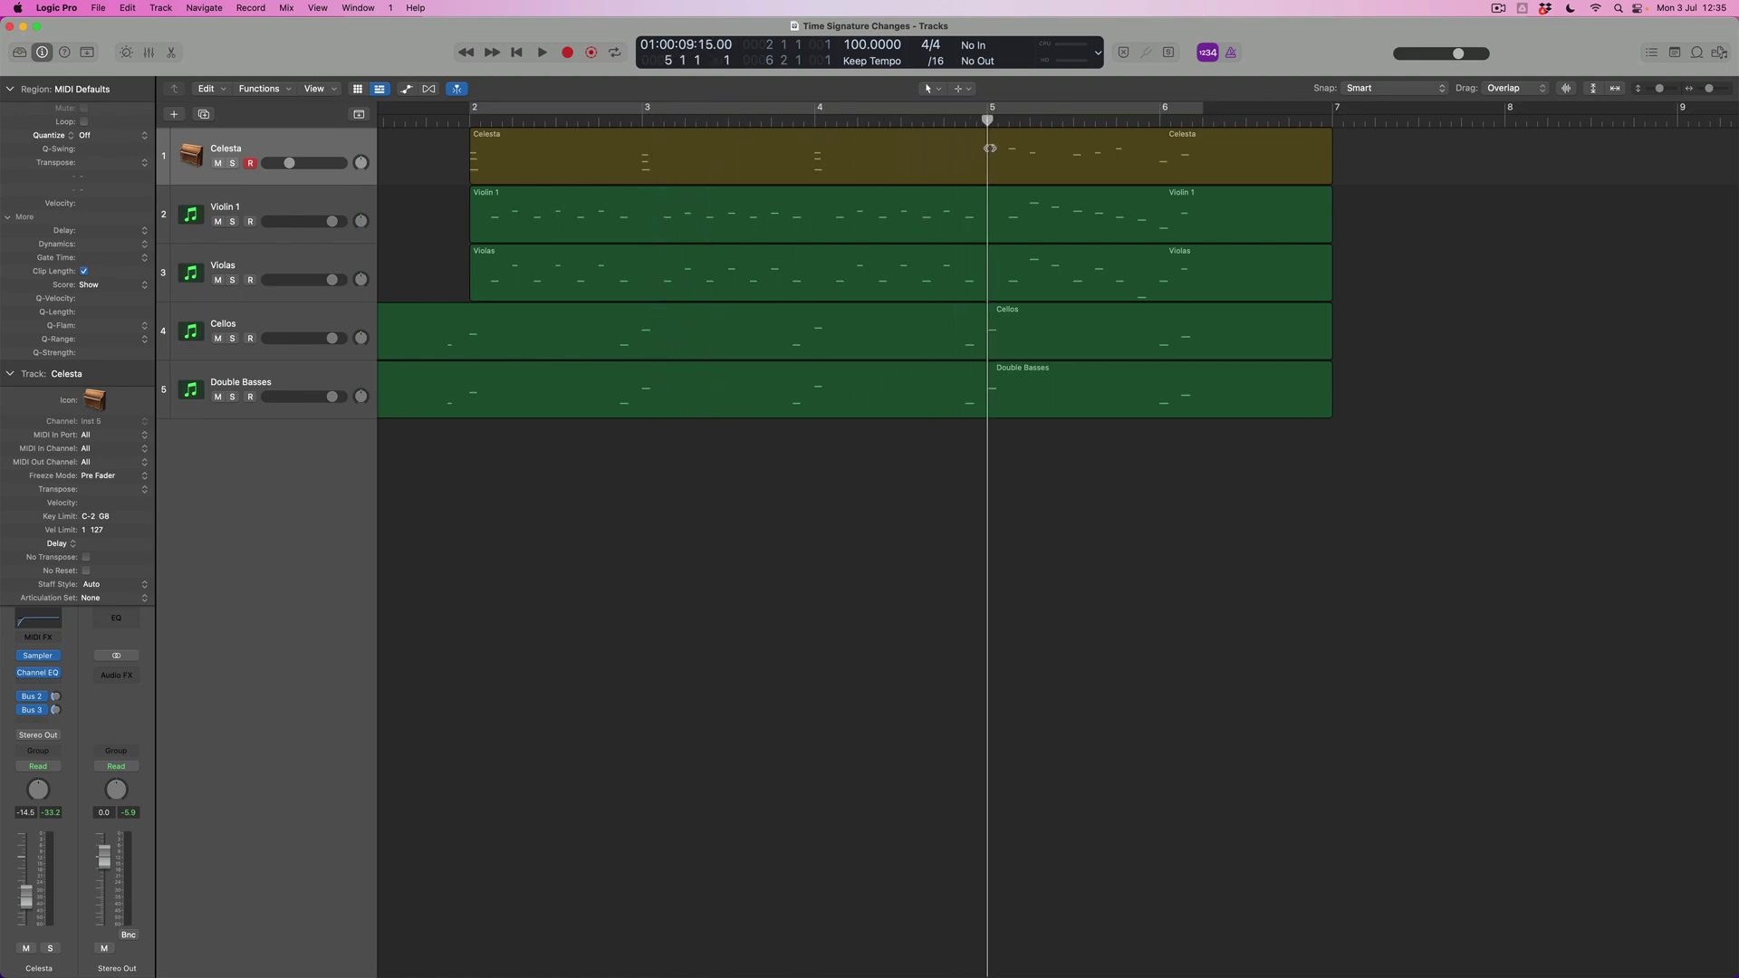
click(927, 48)
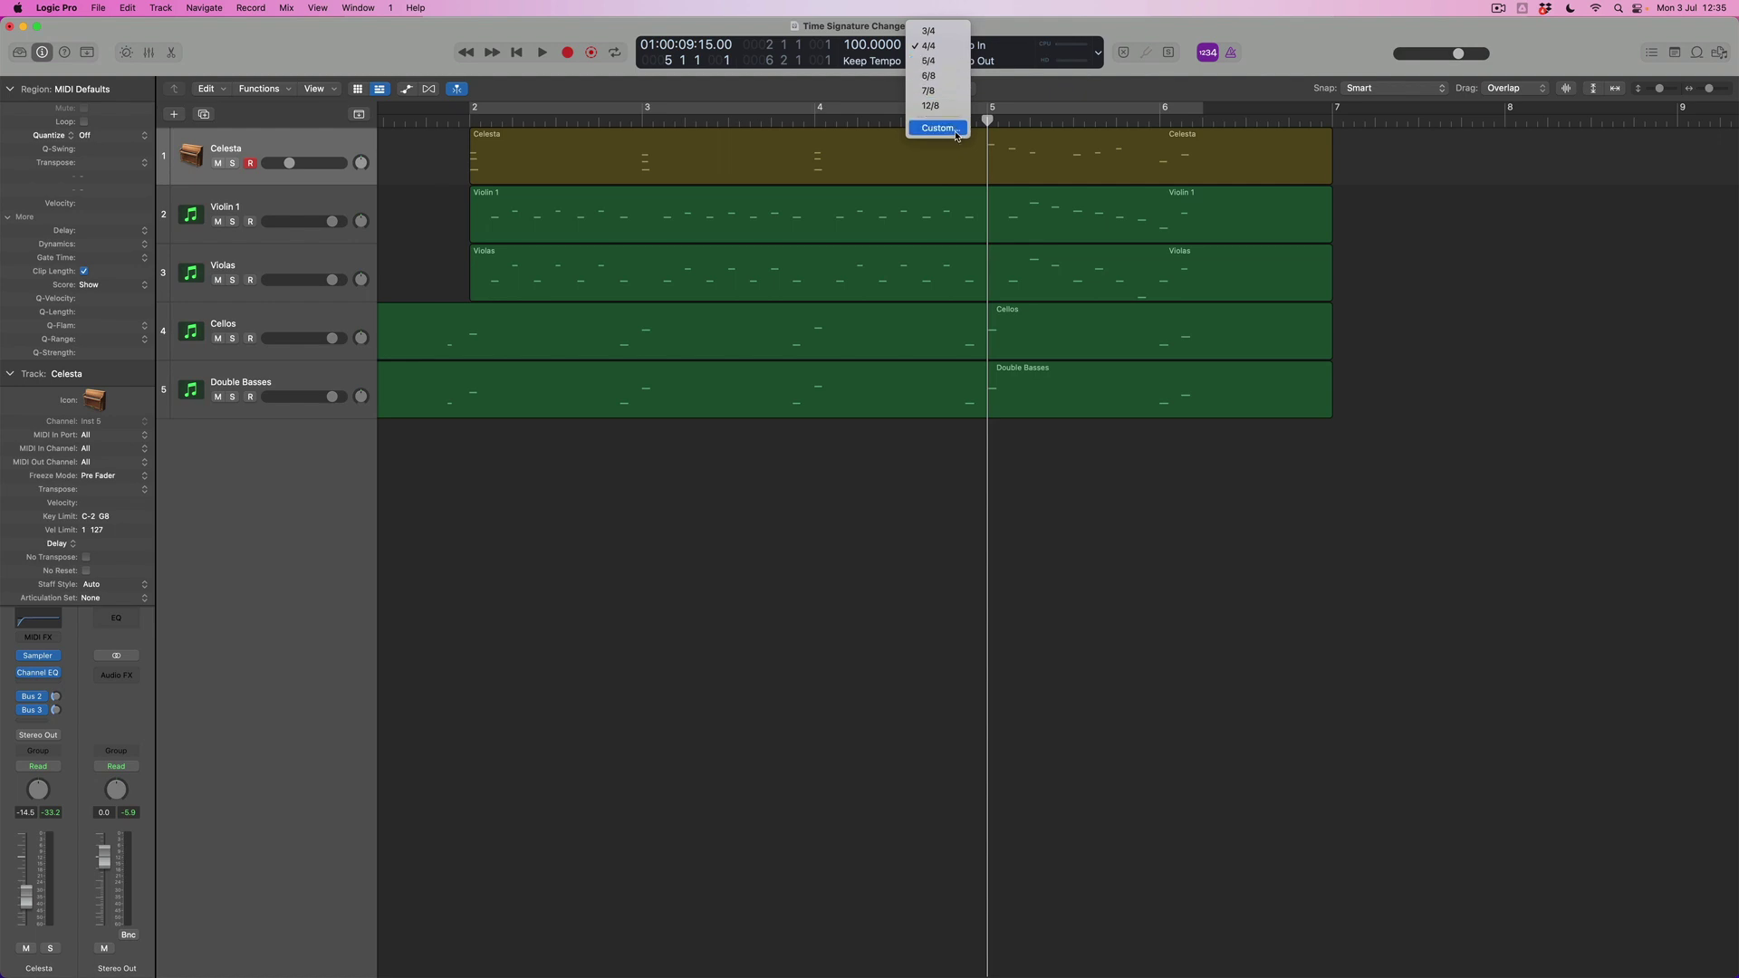
Step: Choose 5/4 and insert it as a new signature at bar 5 only
click(944, 64)
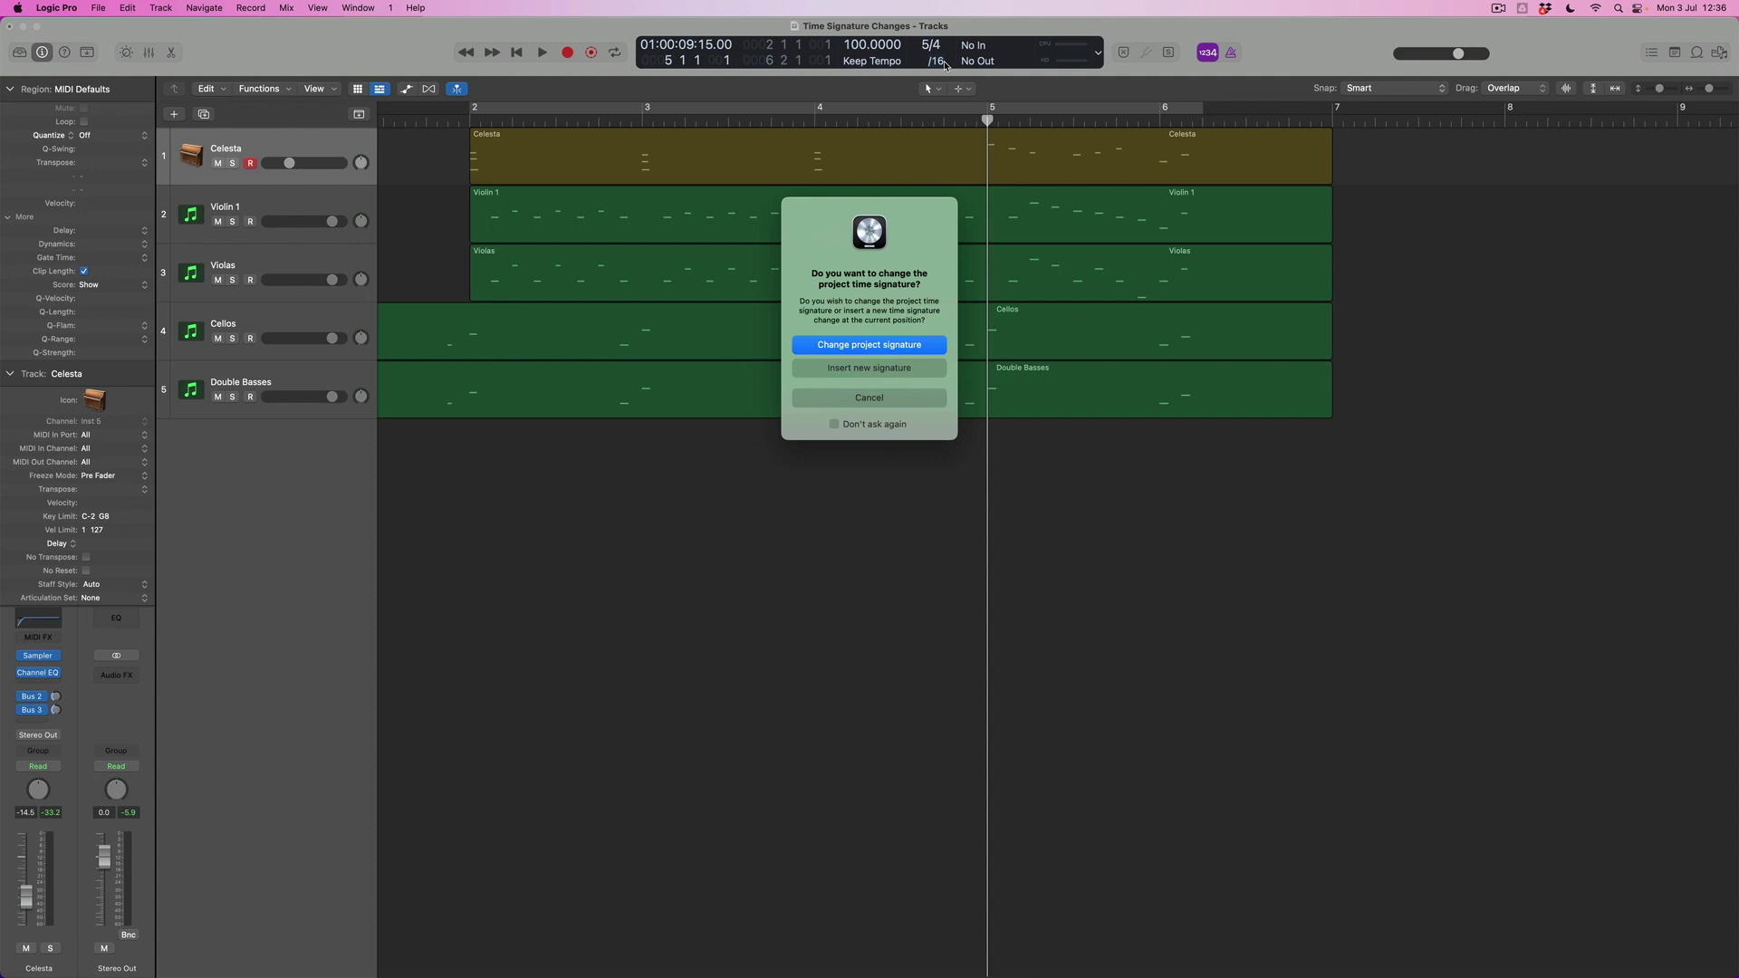
click(880, 373)
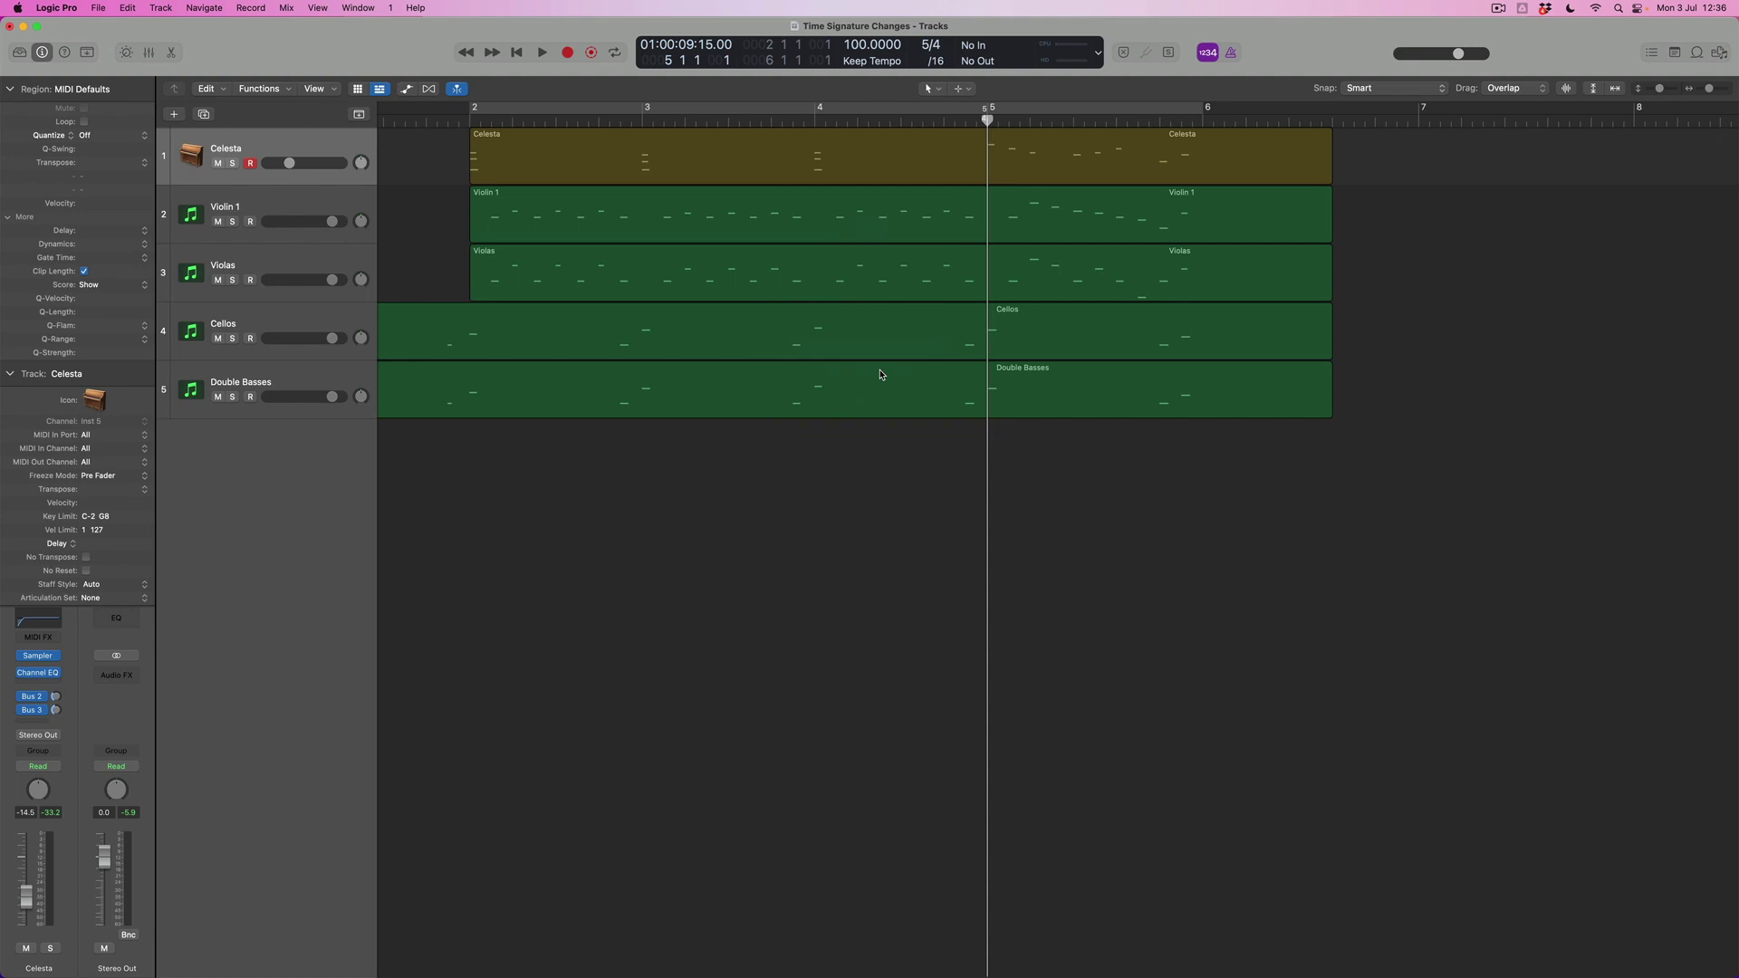
Step: Move the playhead to bar 6 and set its time signature back to 4/4
key(comma)
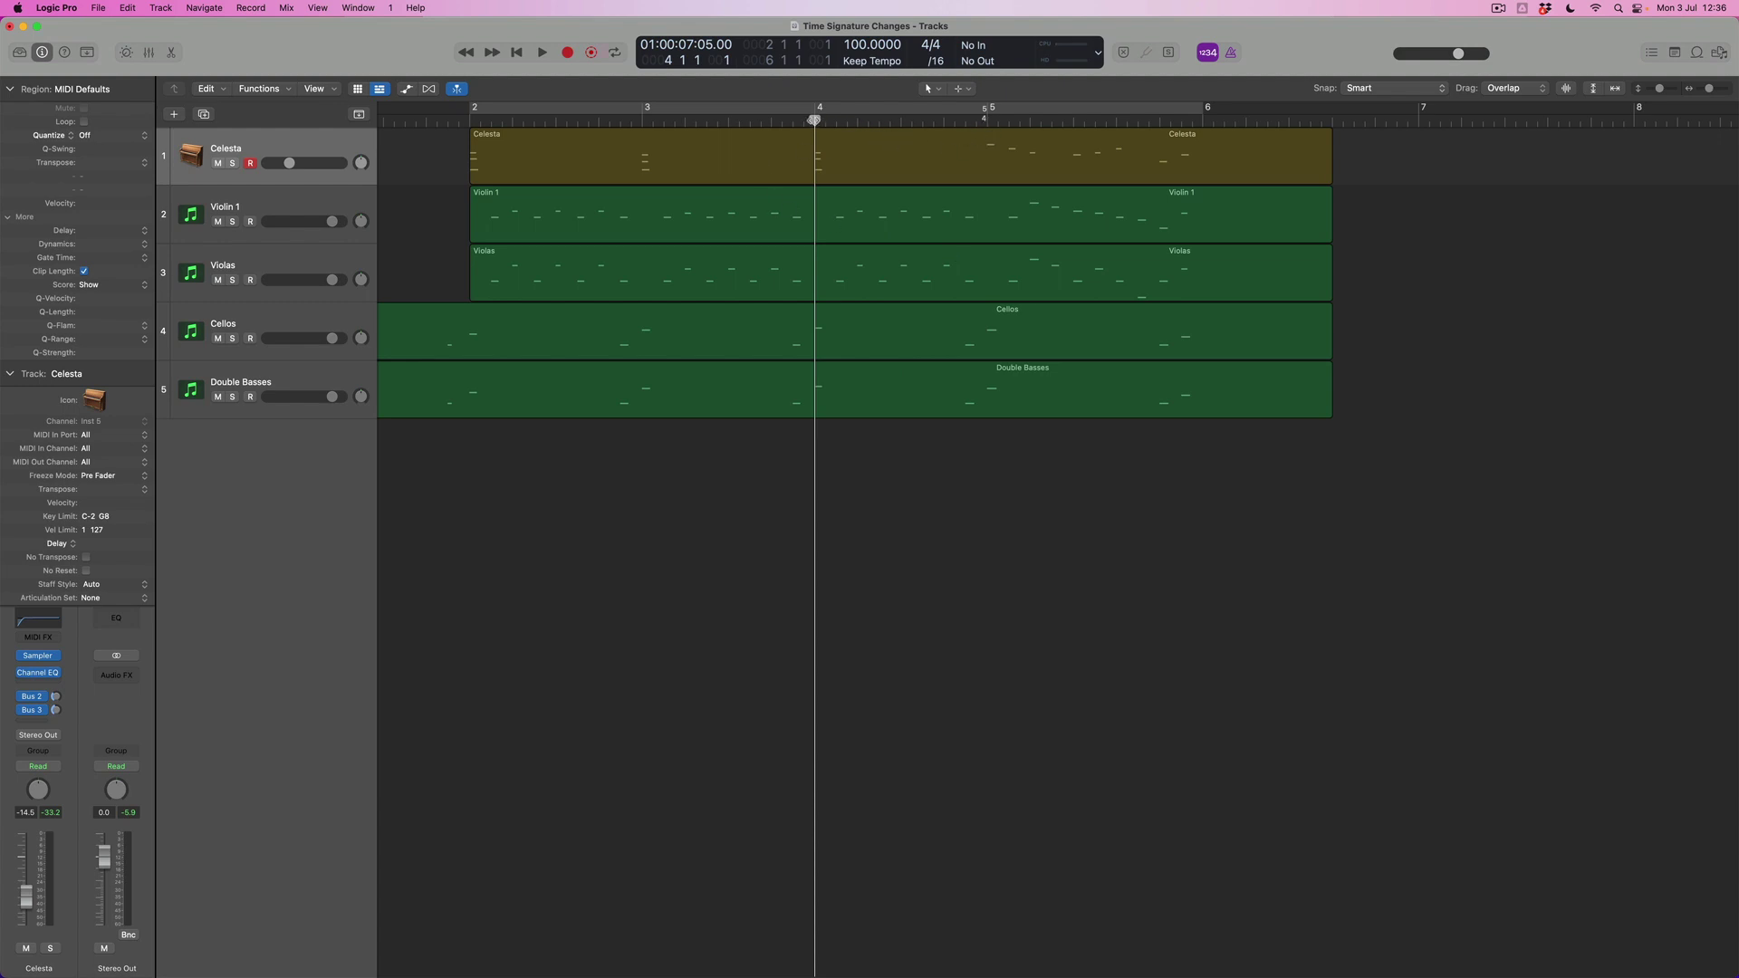
drag(817, 123, 1202, 152)
click(934, 50)
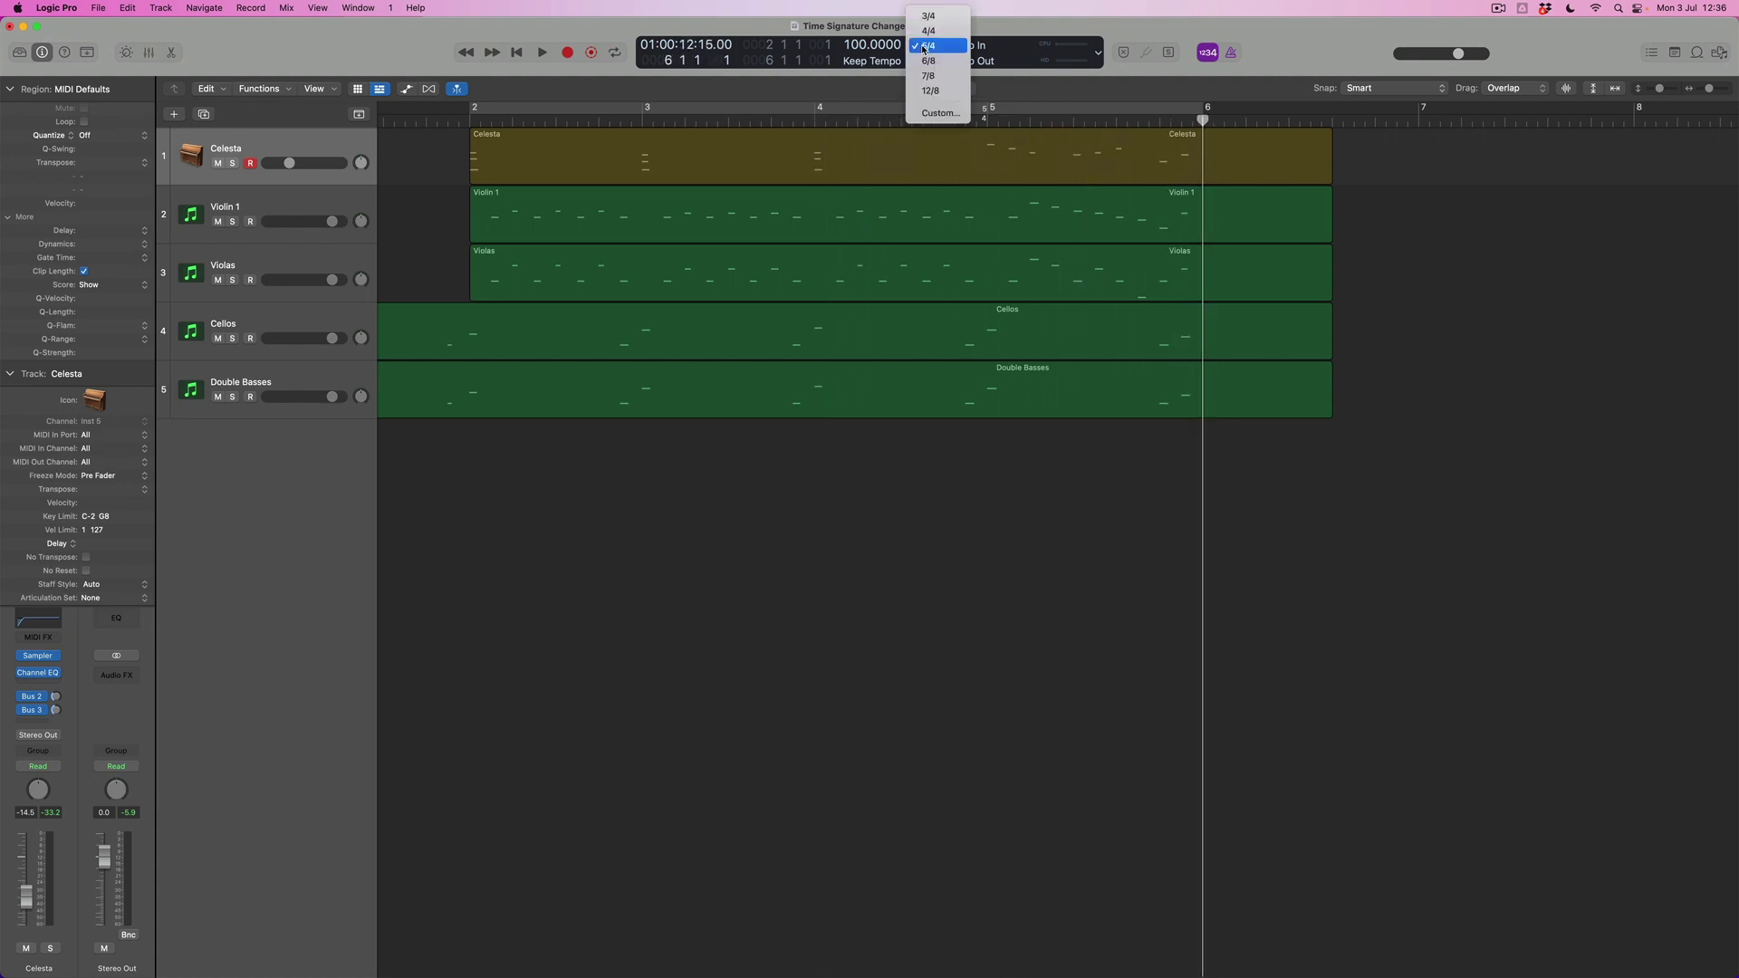
click(941, 34)
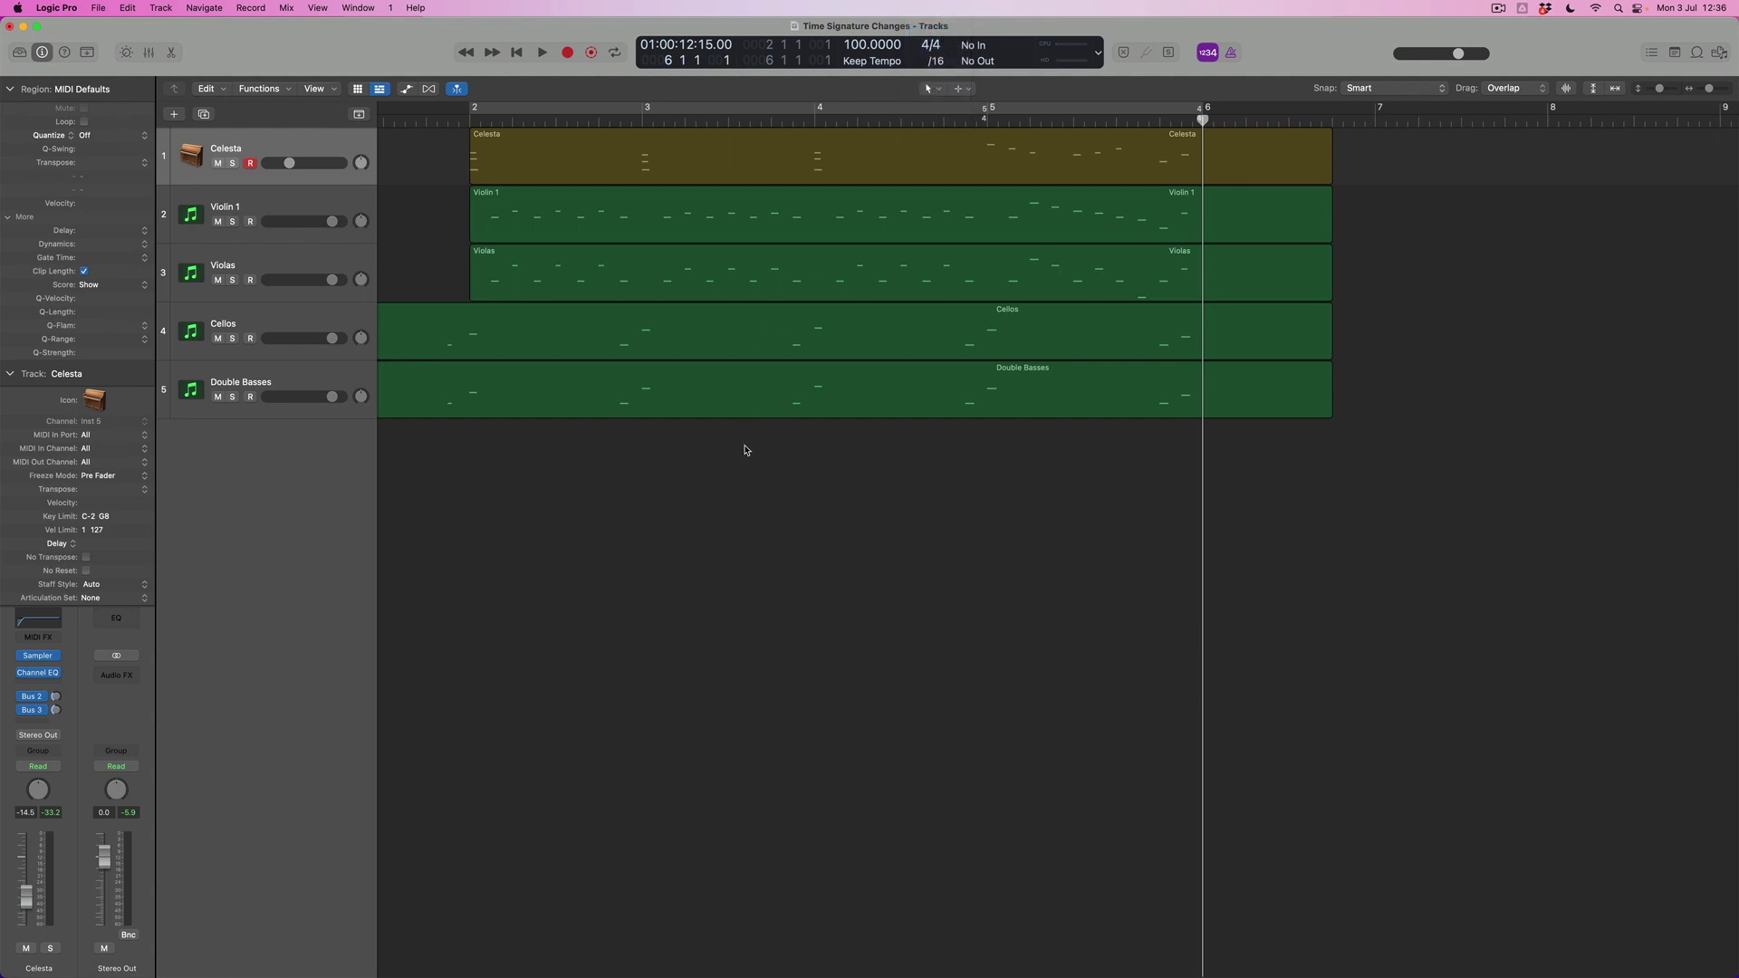
Step: Play from near the song start to hear the meter changes, then stop
click(447, 121)
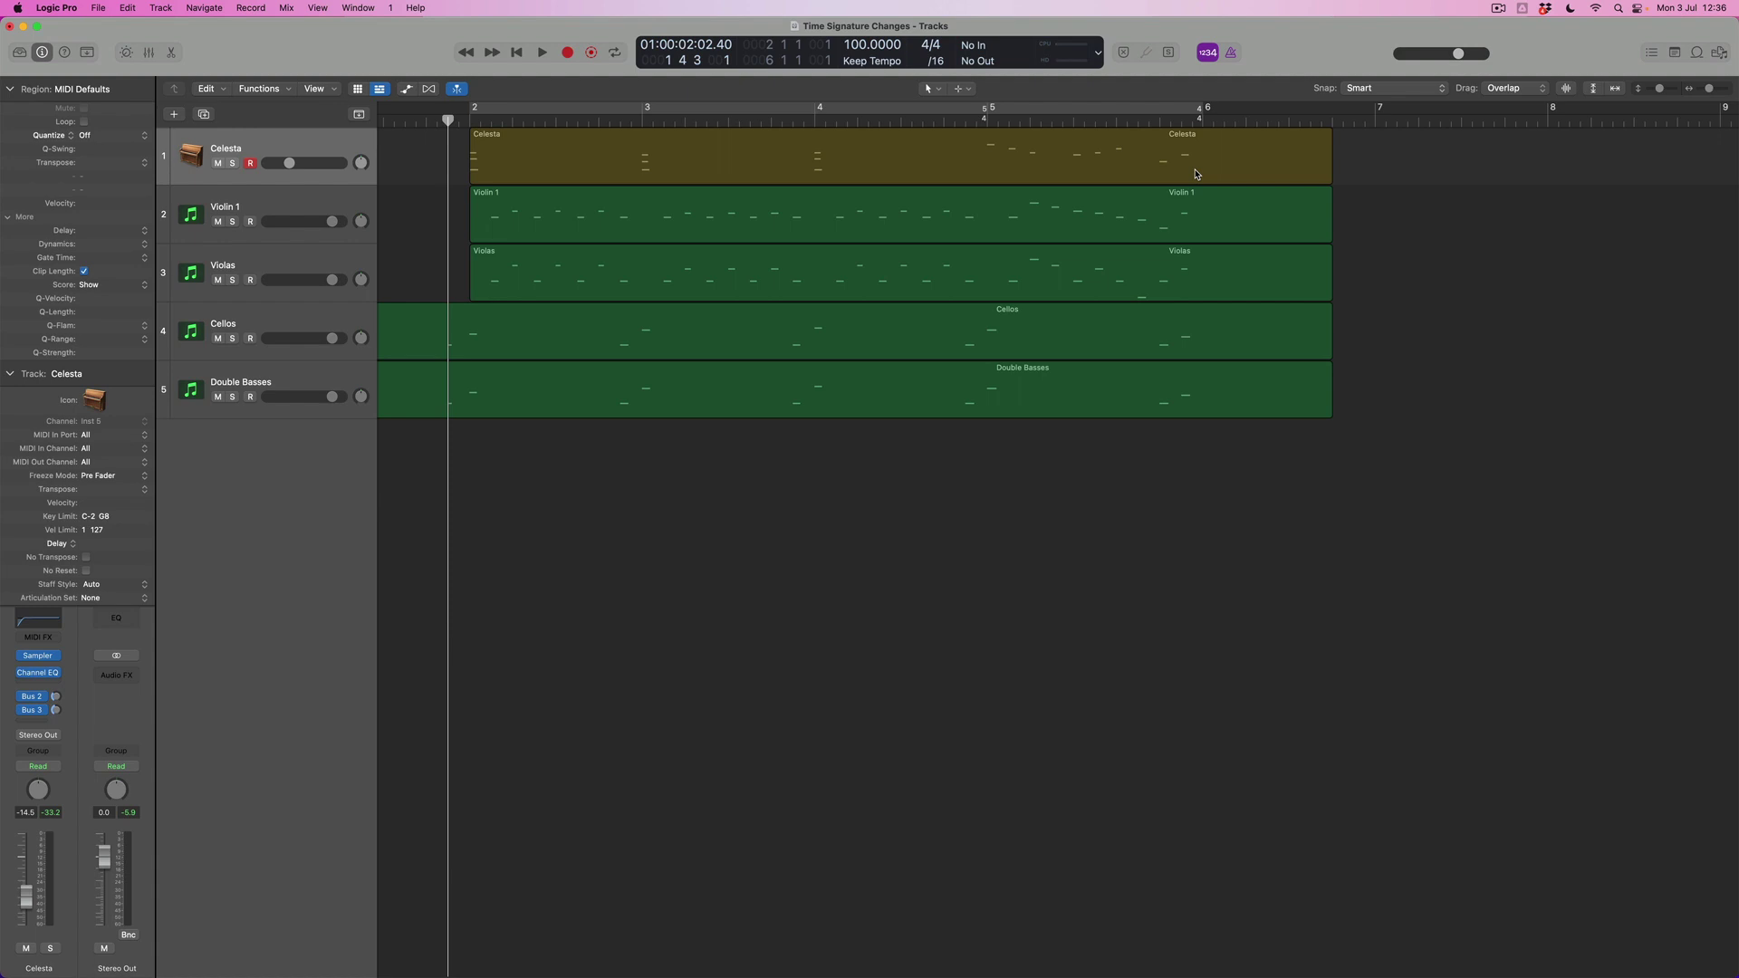
key(space)
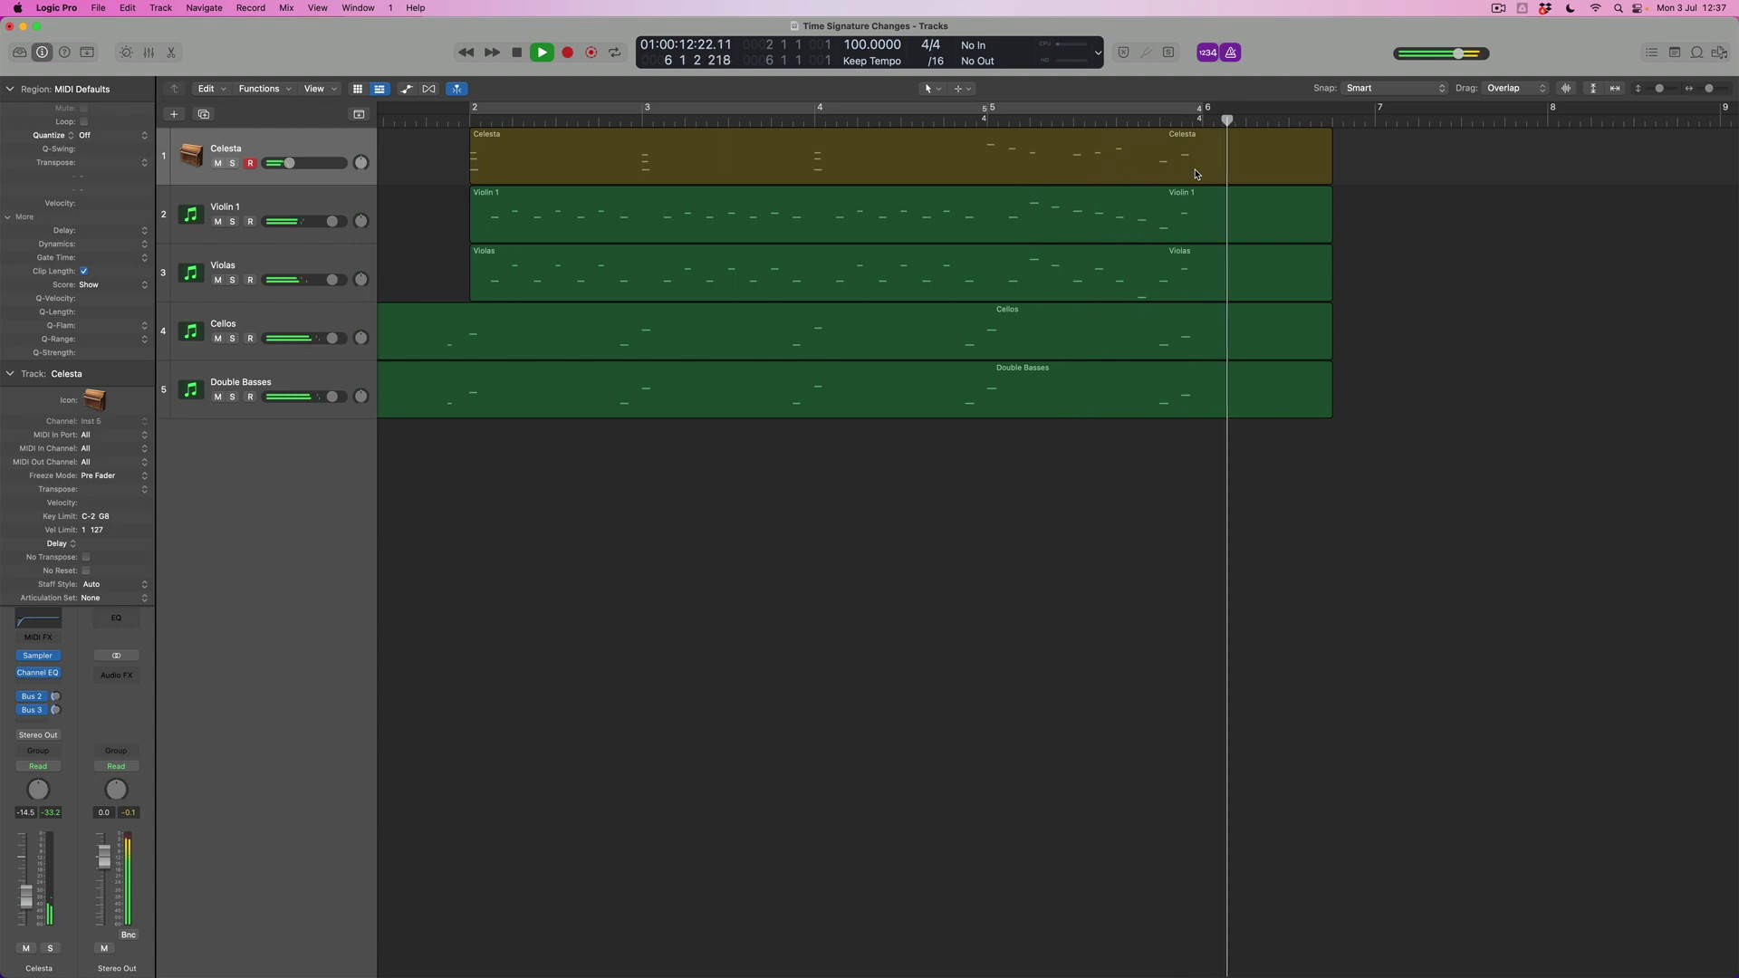
key(space)
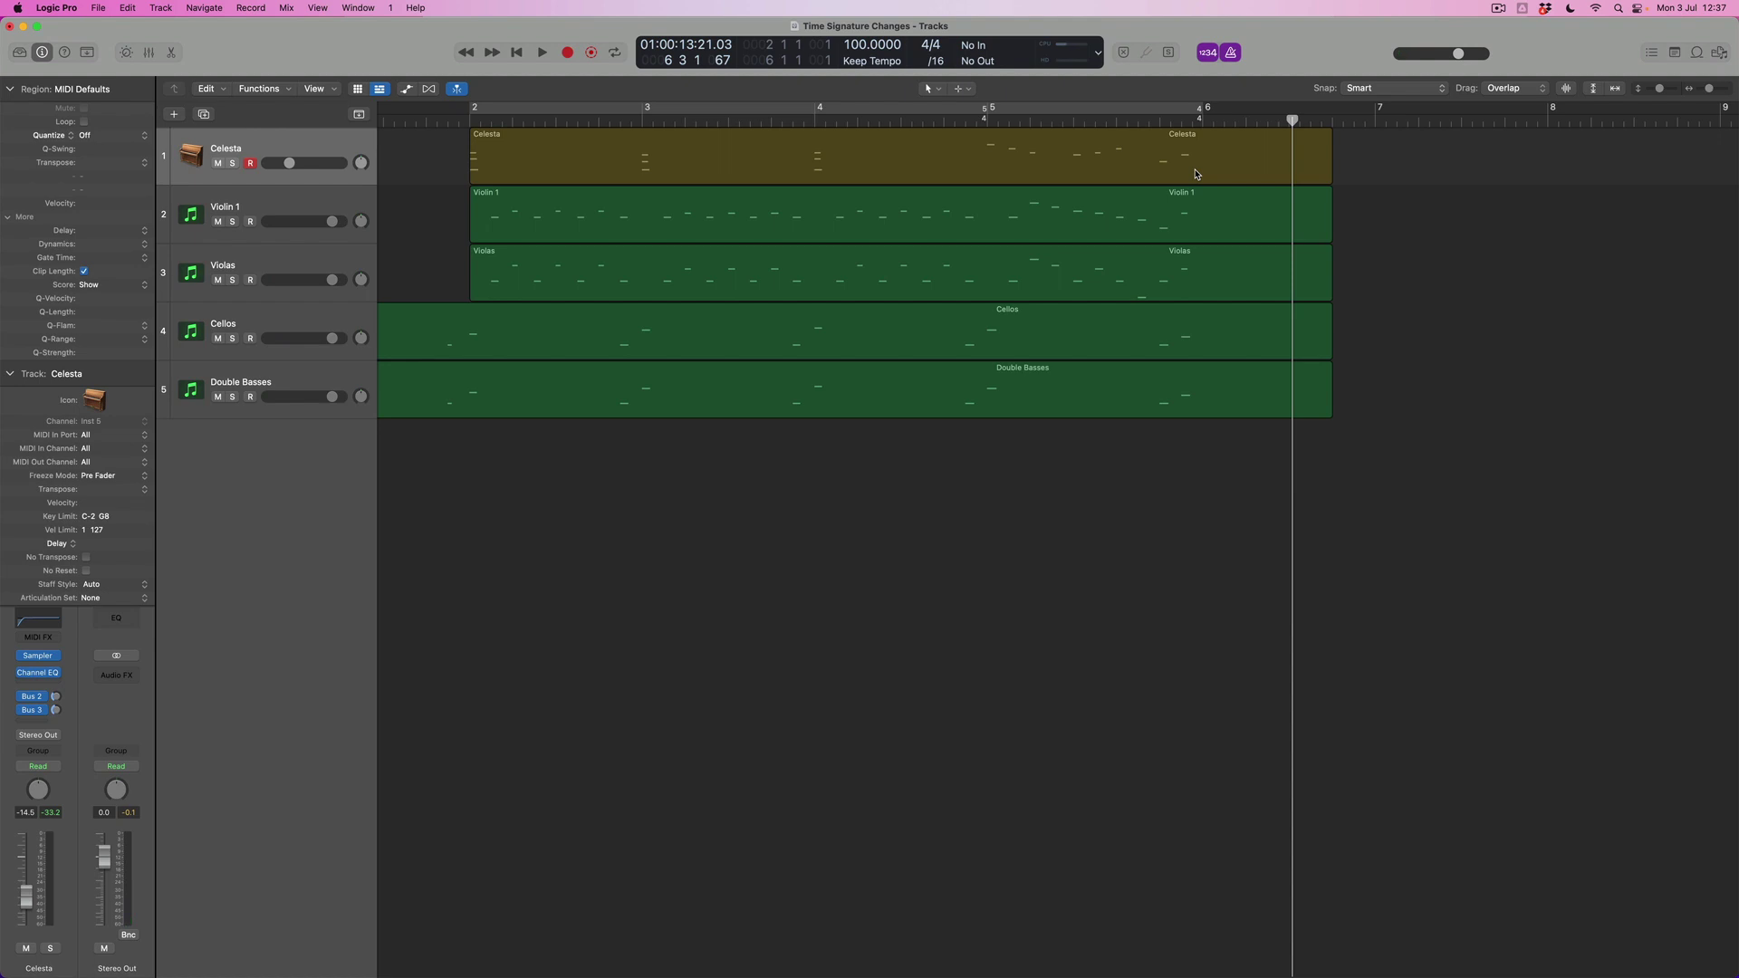
Step: Move the playhead to bar 7 and open its time signature choices
click(1290, 120)
drag(1290, 120, 1375, 120)
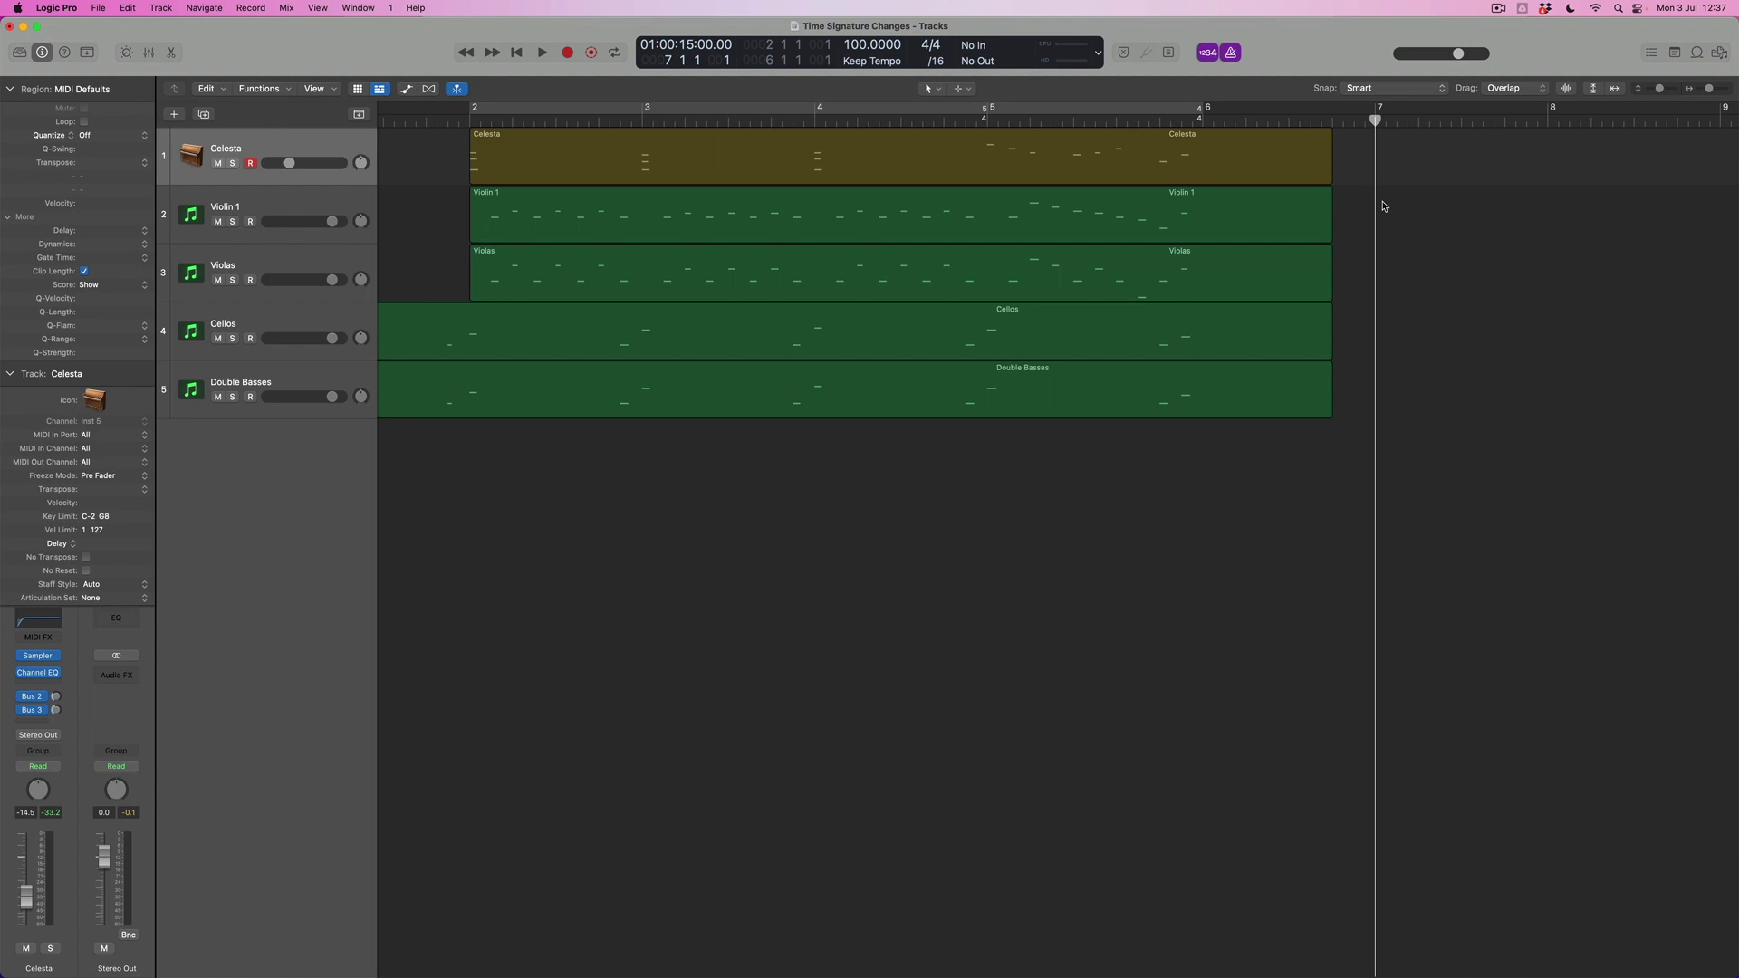
click(930, 46)
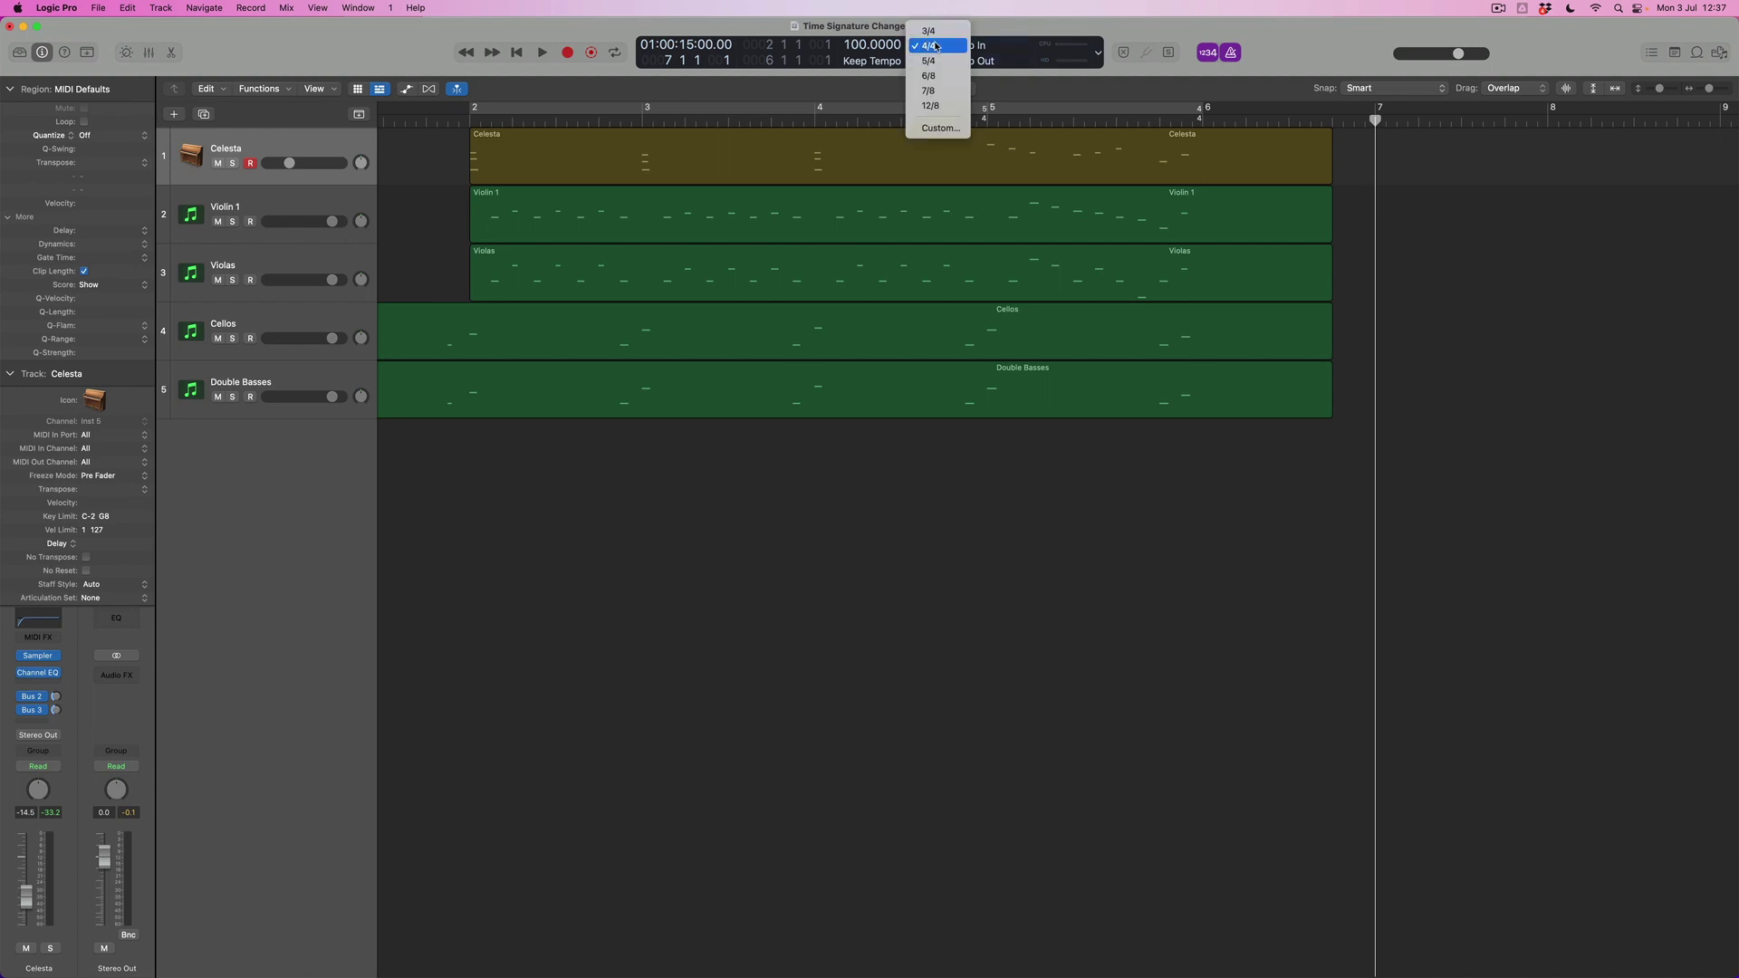
Step: Define a custom 12/8 signature at bar 7: 12 beats with an eighth-note value
click(949, 134)
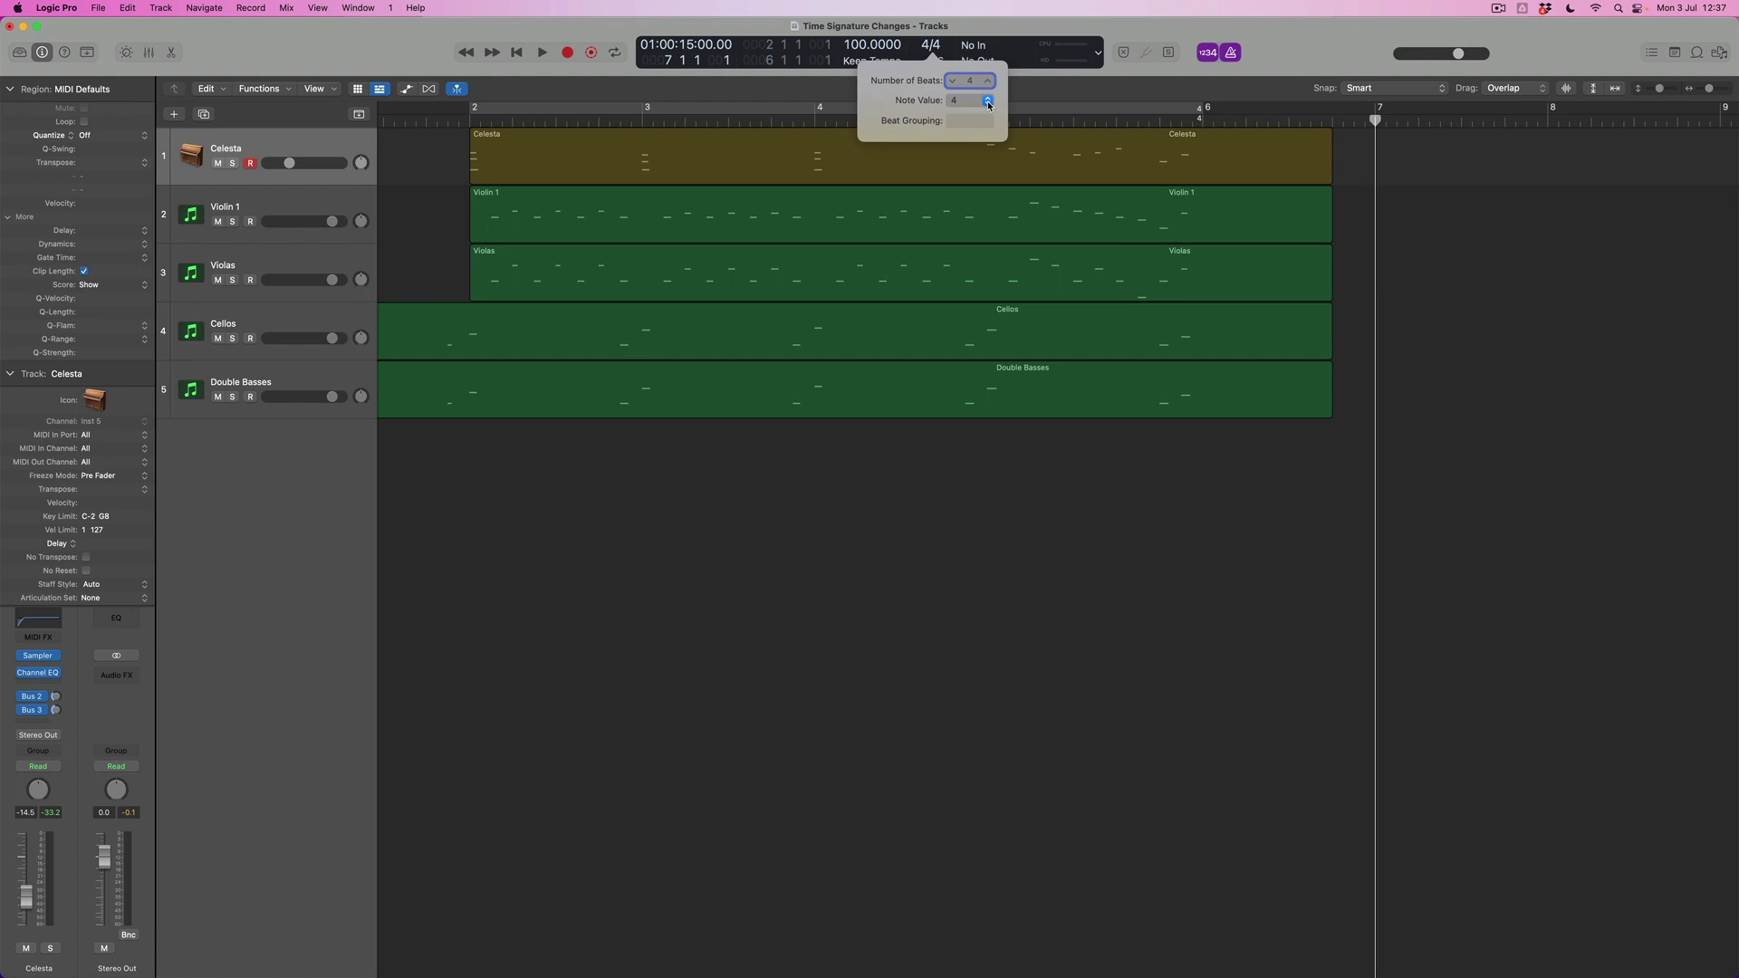
click(988, 82)
click(988, 82)
click(988, 81)
click(988, 81)
click(988, 81)
click(987, 82)
click(988, 81)
click(988, 82)
click(988, 101)
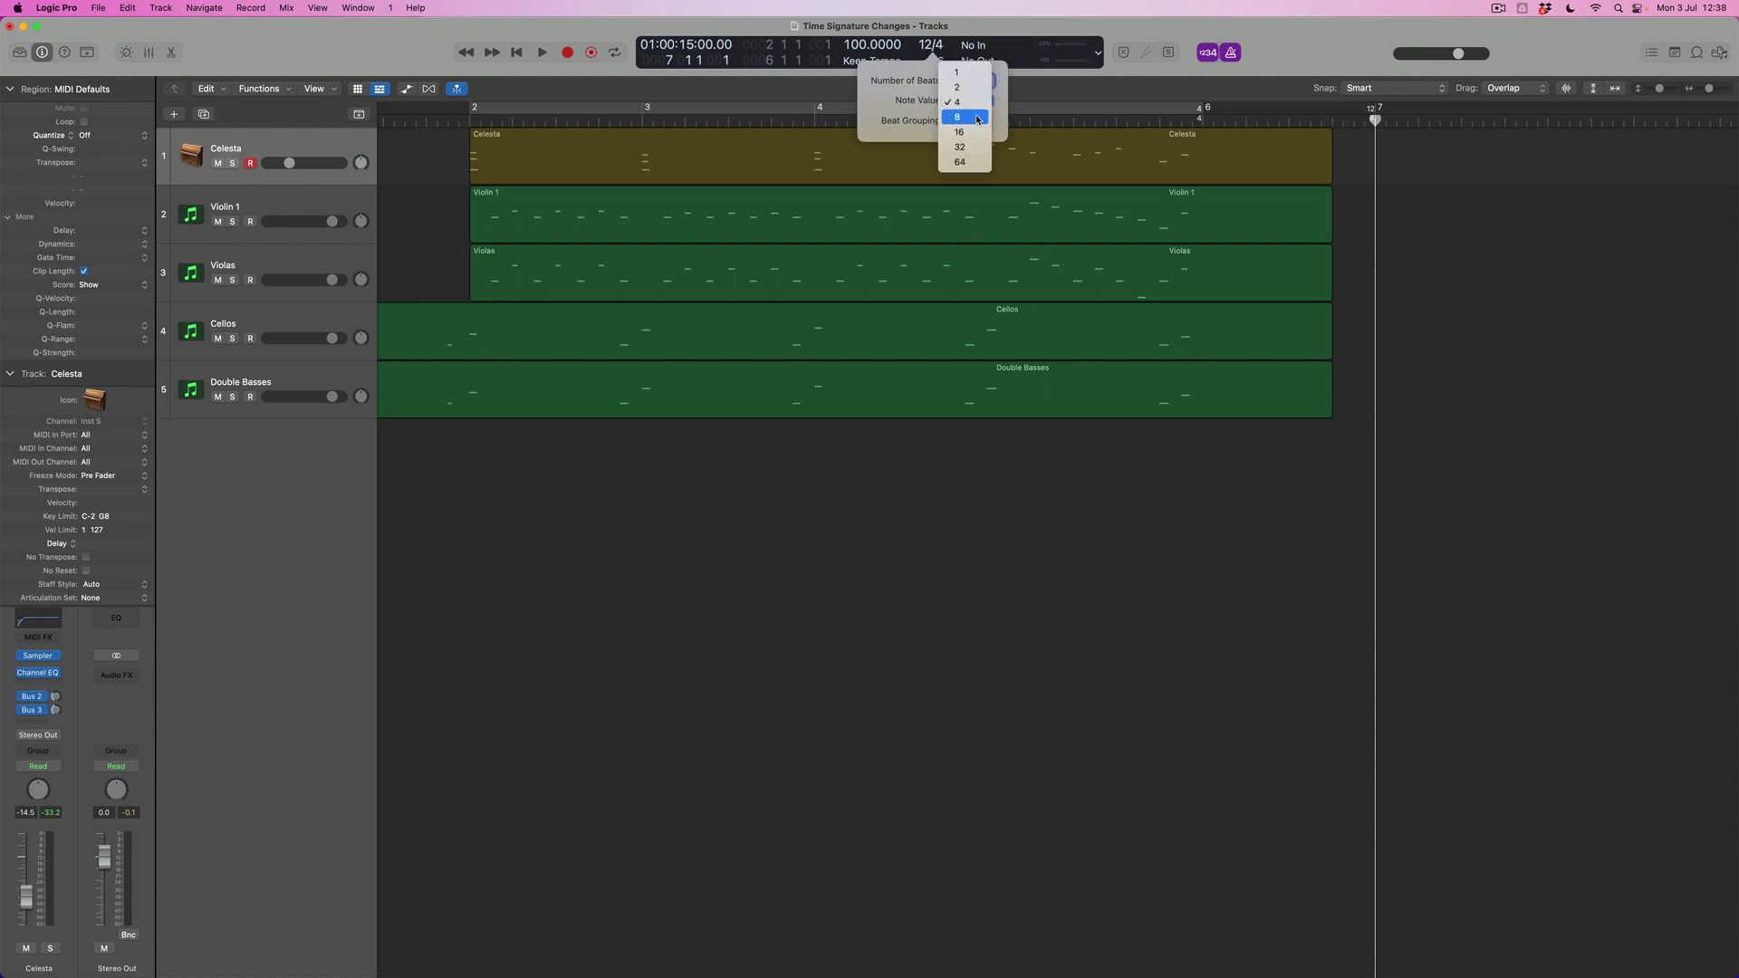
click(977, 119)
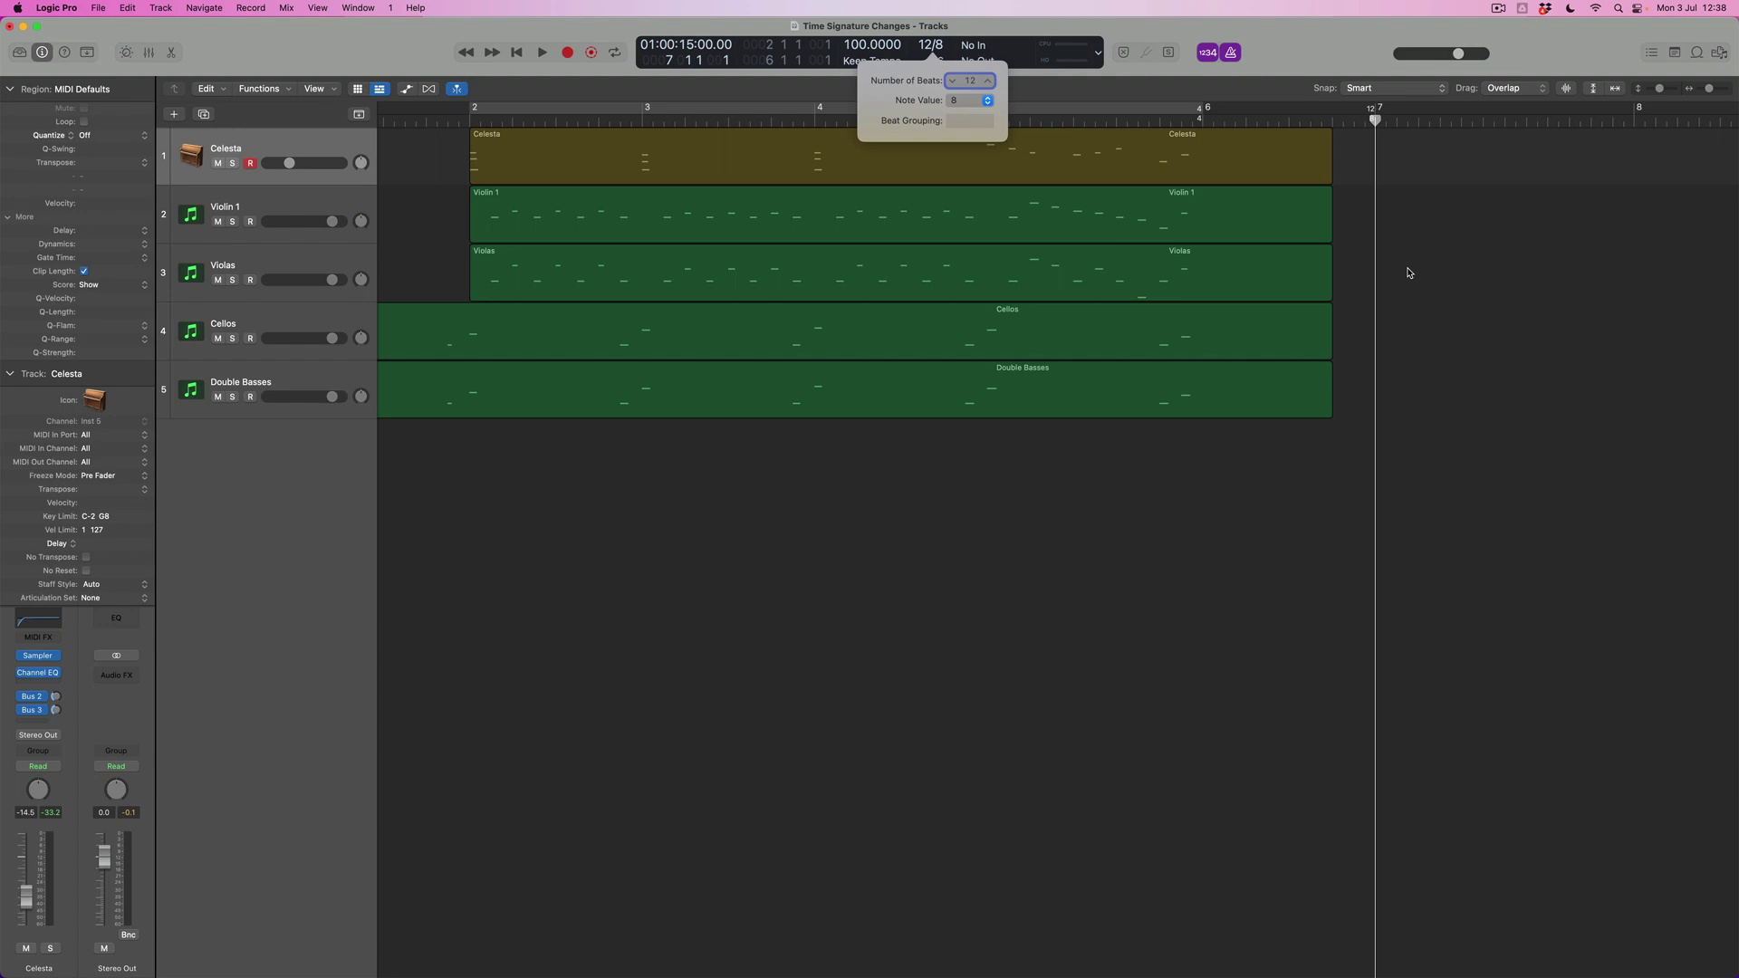
key(Return)
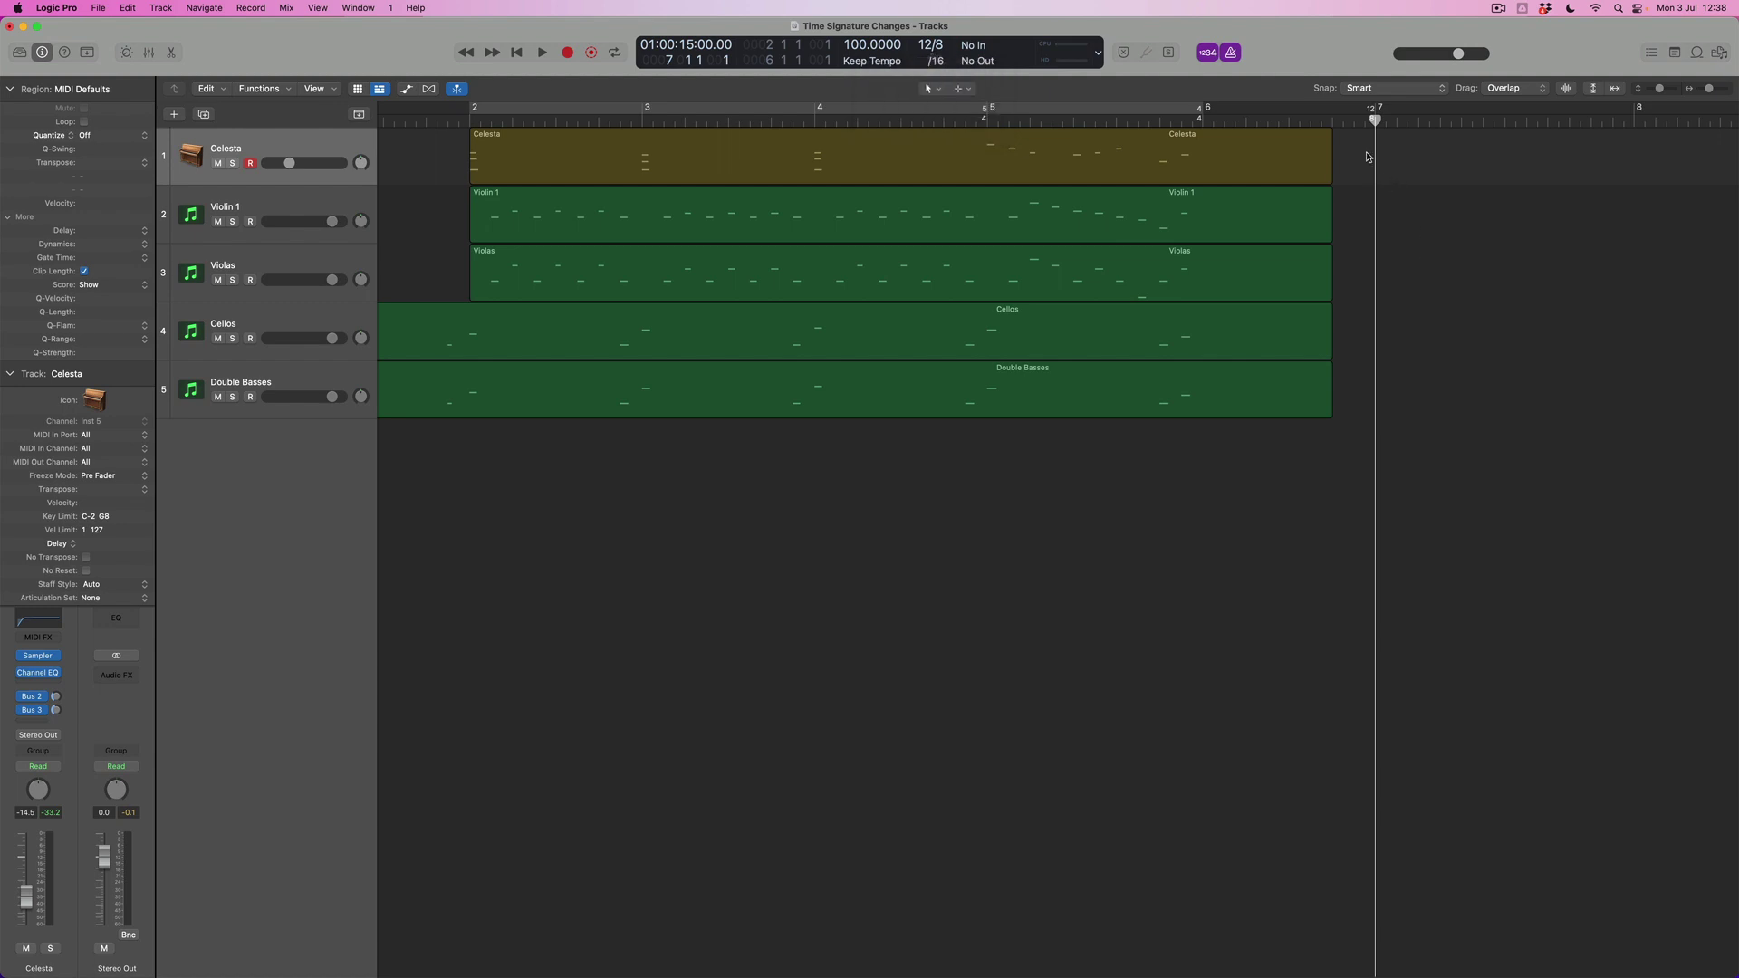
key(space)
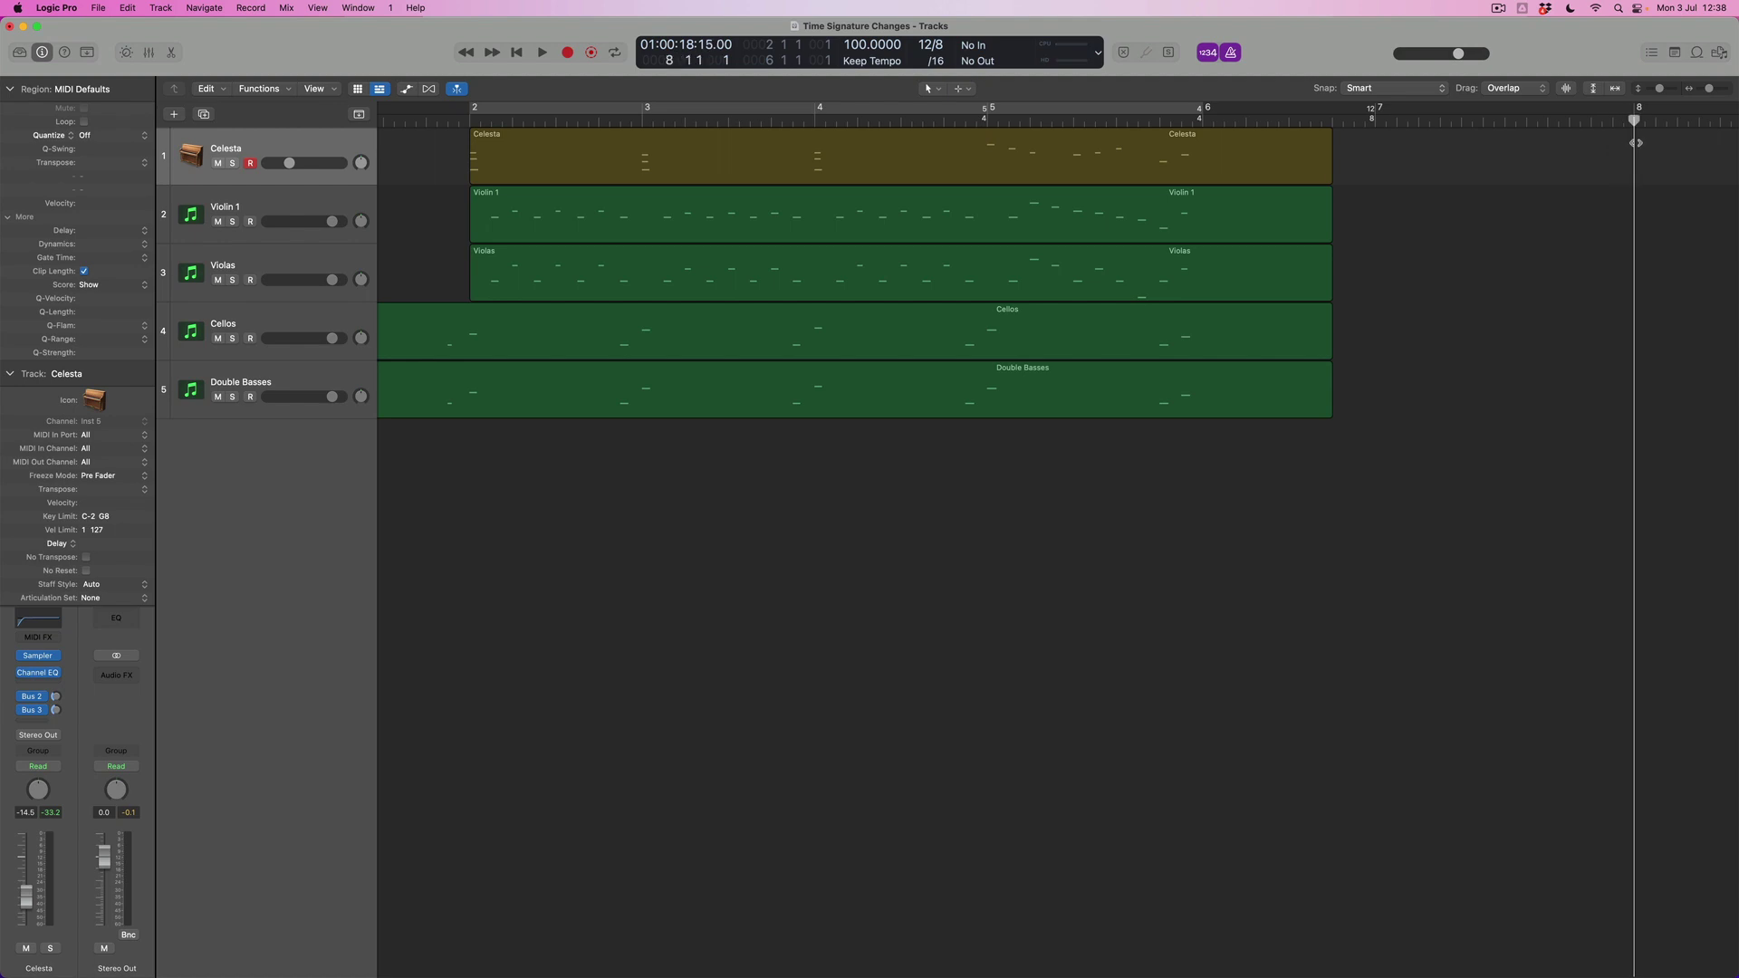
click(942, 49)
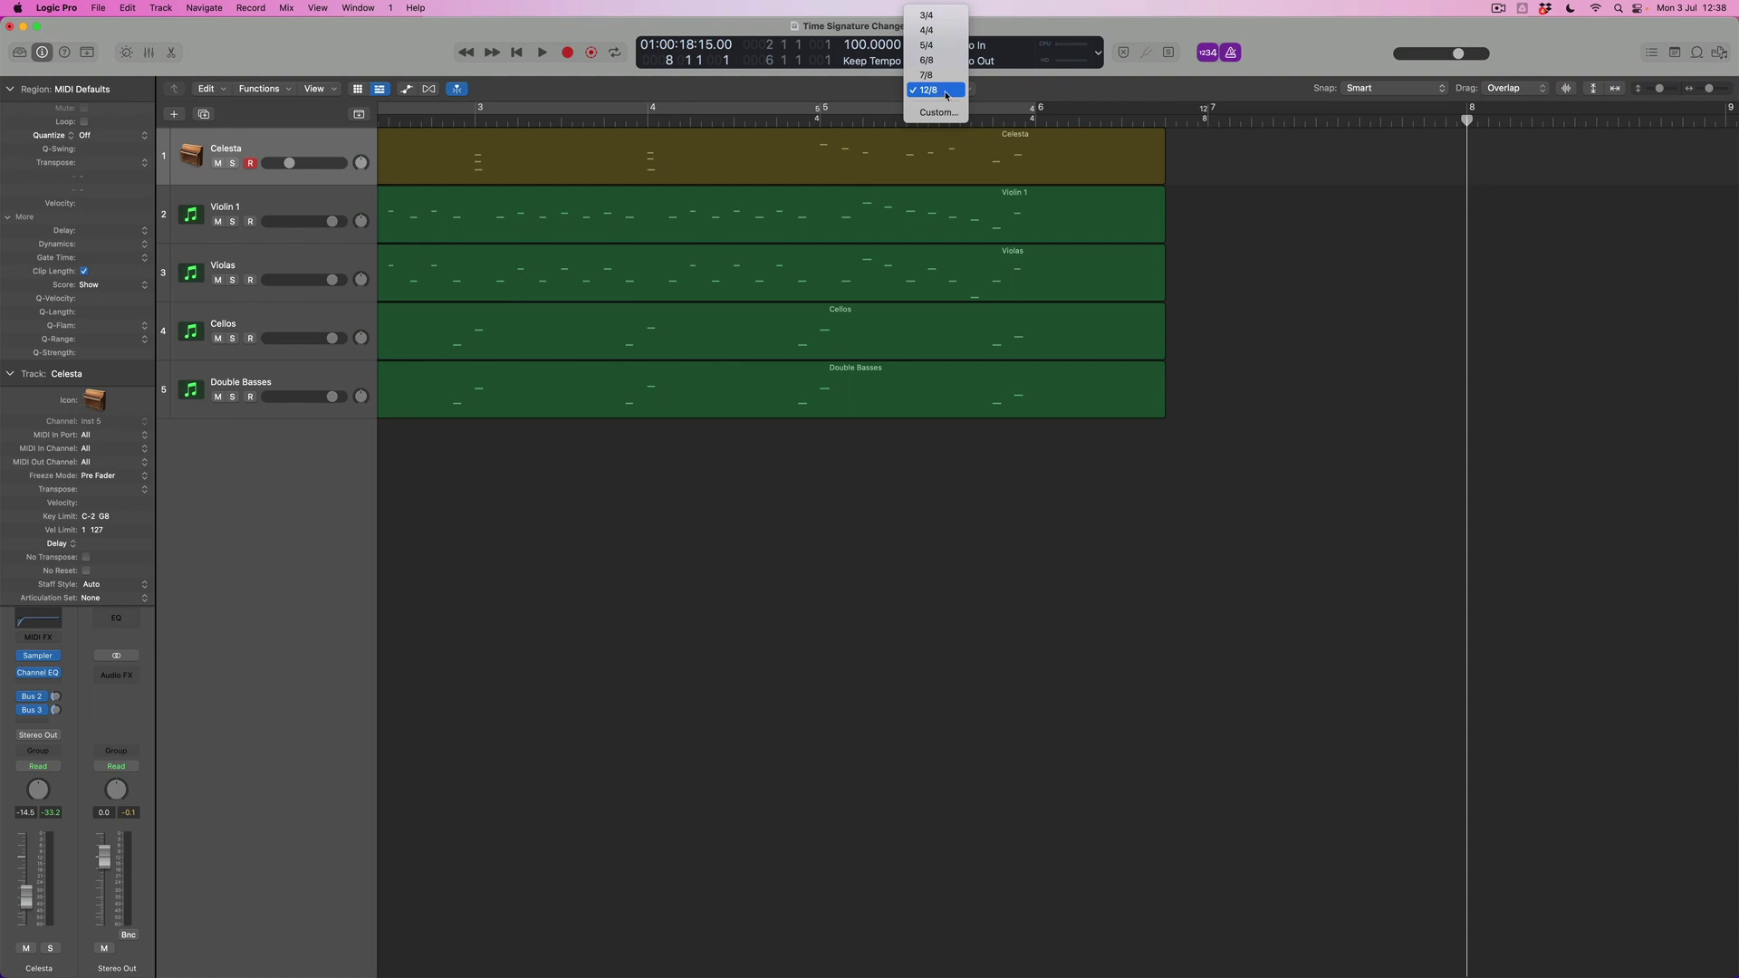
click(598, 34)
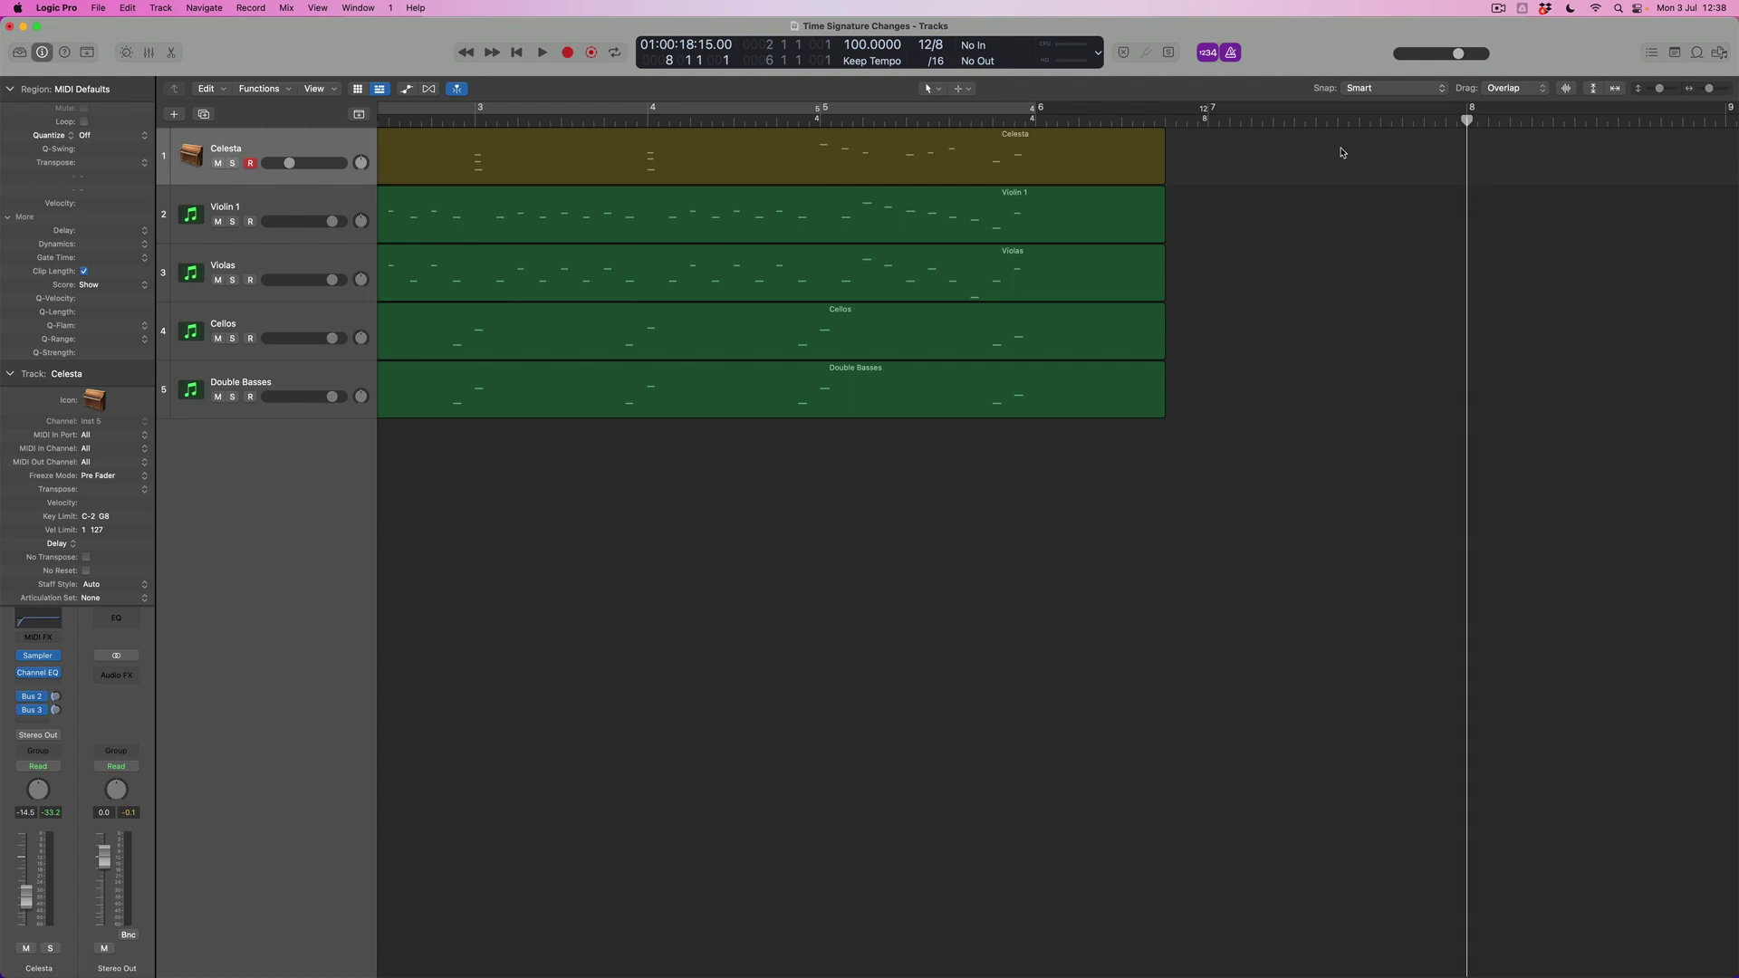
drag(1468, 121, 1207, 134)
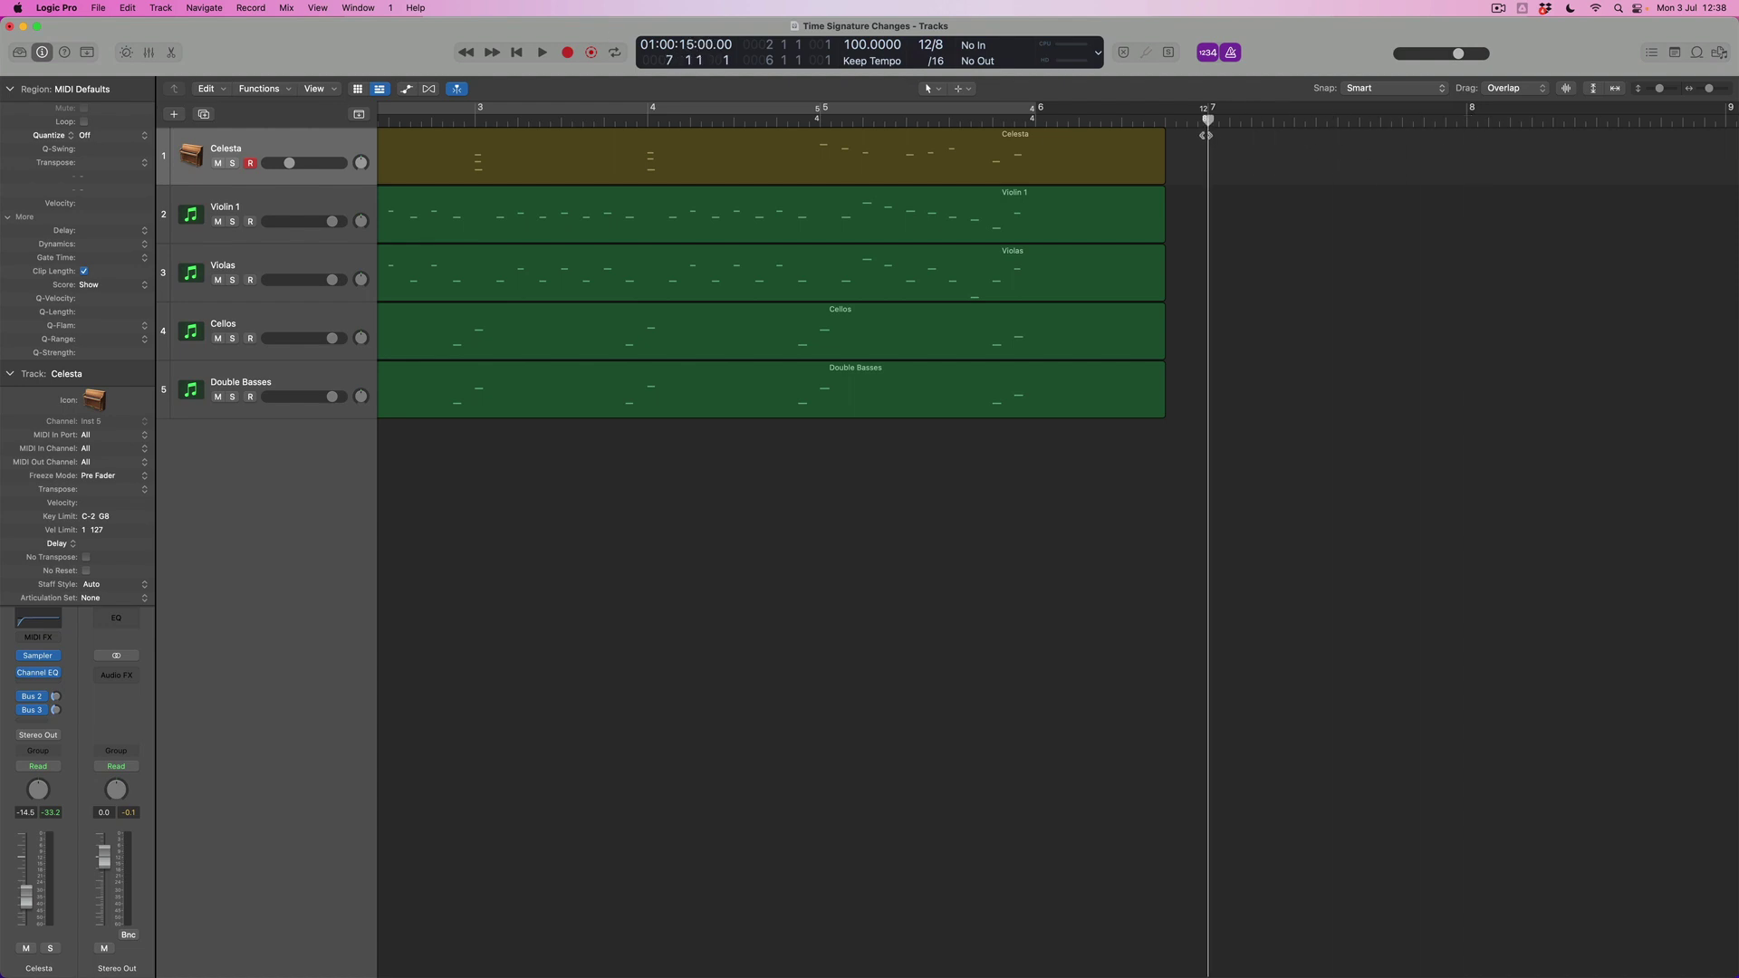
Step: Show the Signature tab in the List Editors to see the time signature events
click(1652, 54)
click(1685, 90)
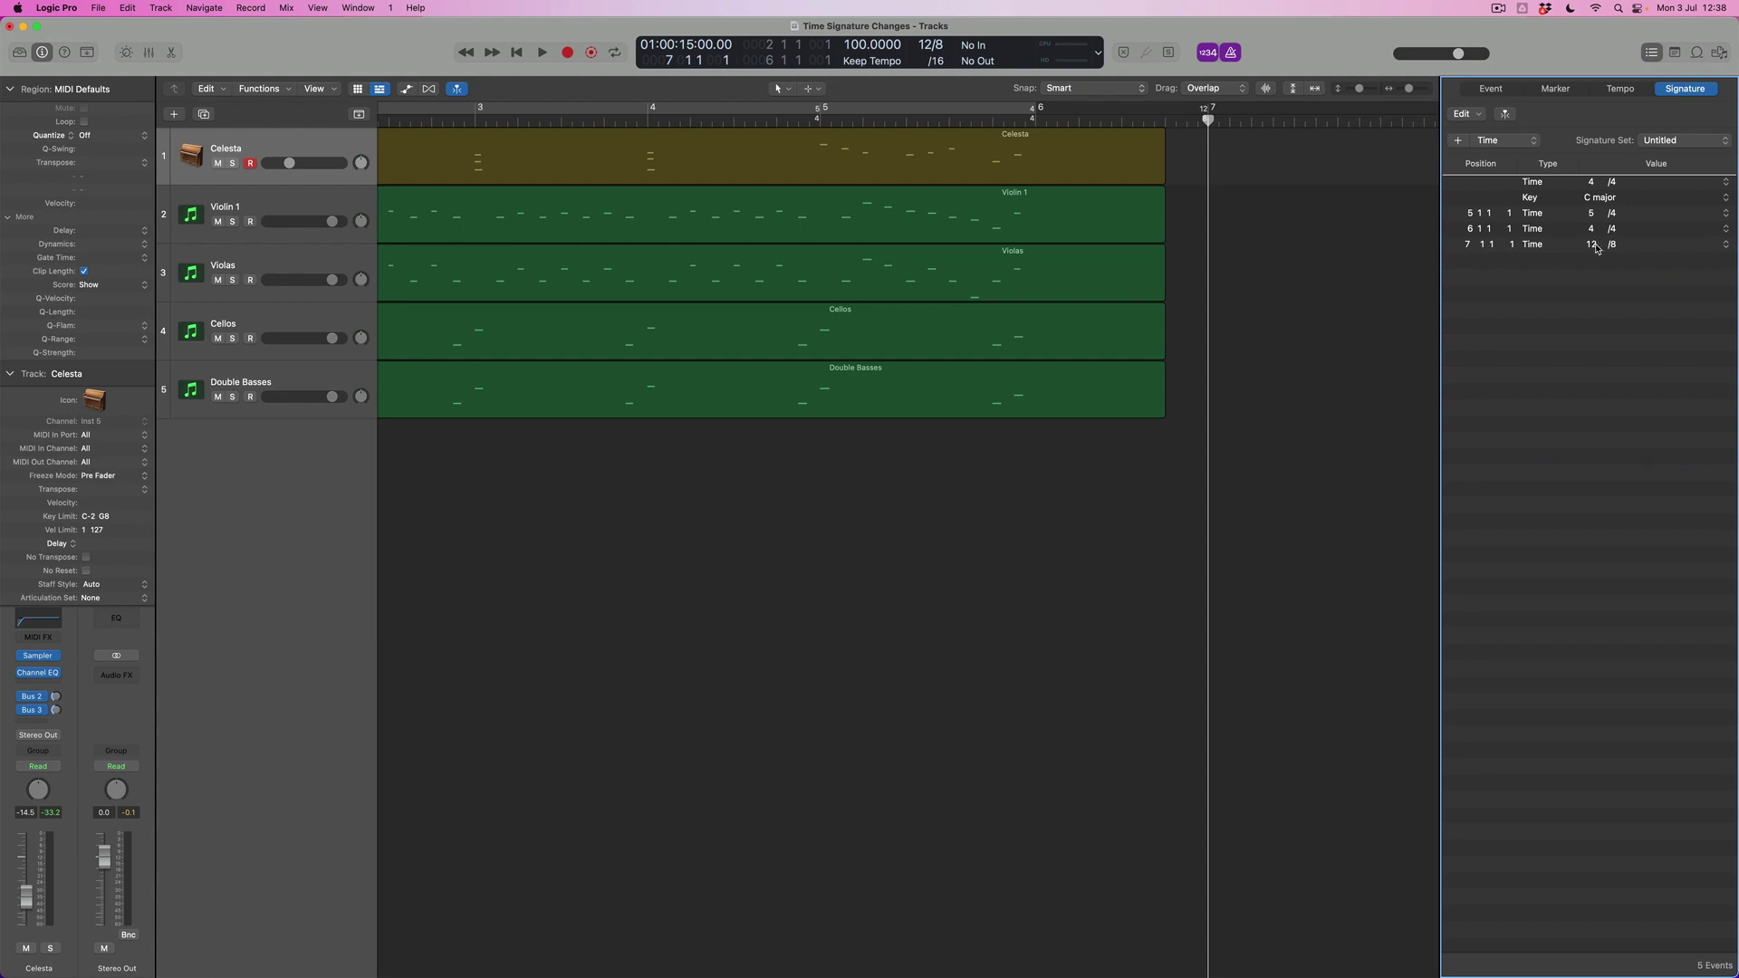
click(1485, 246)
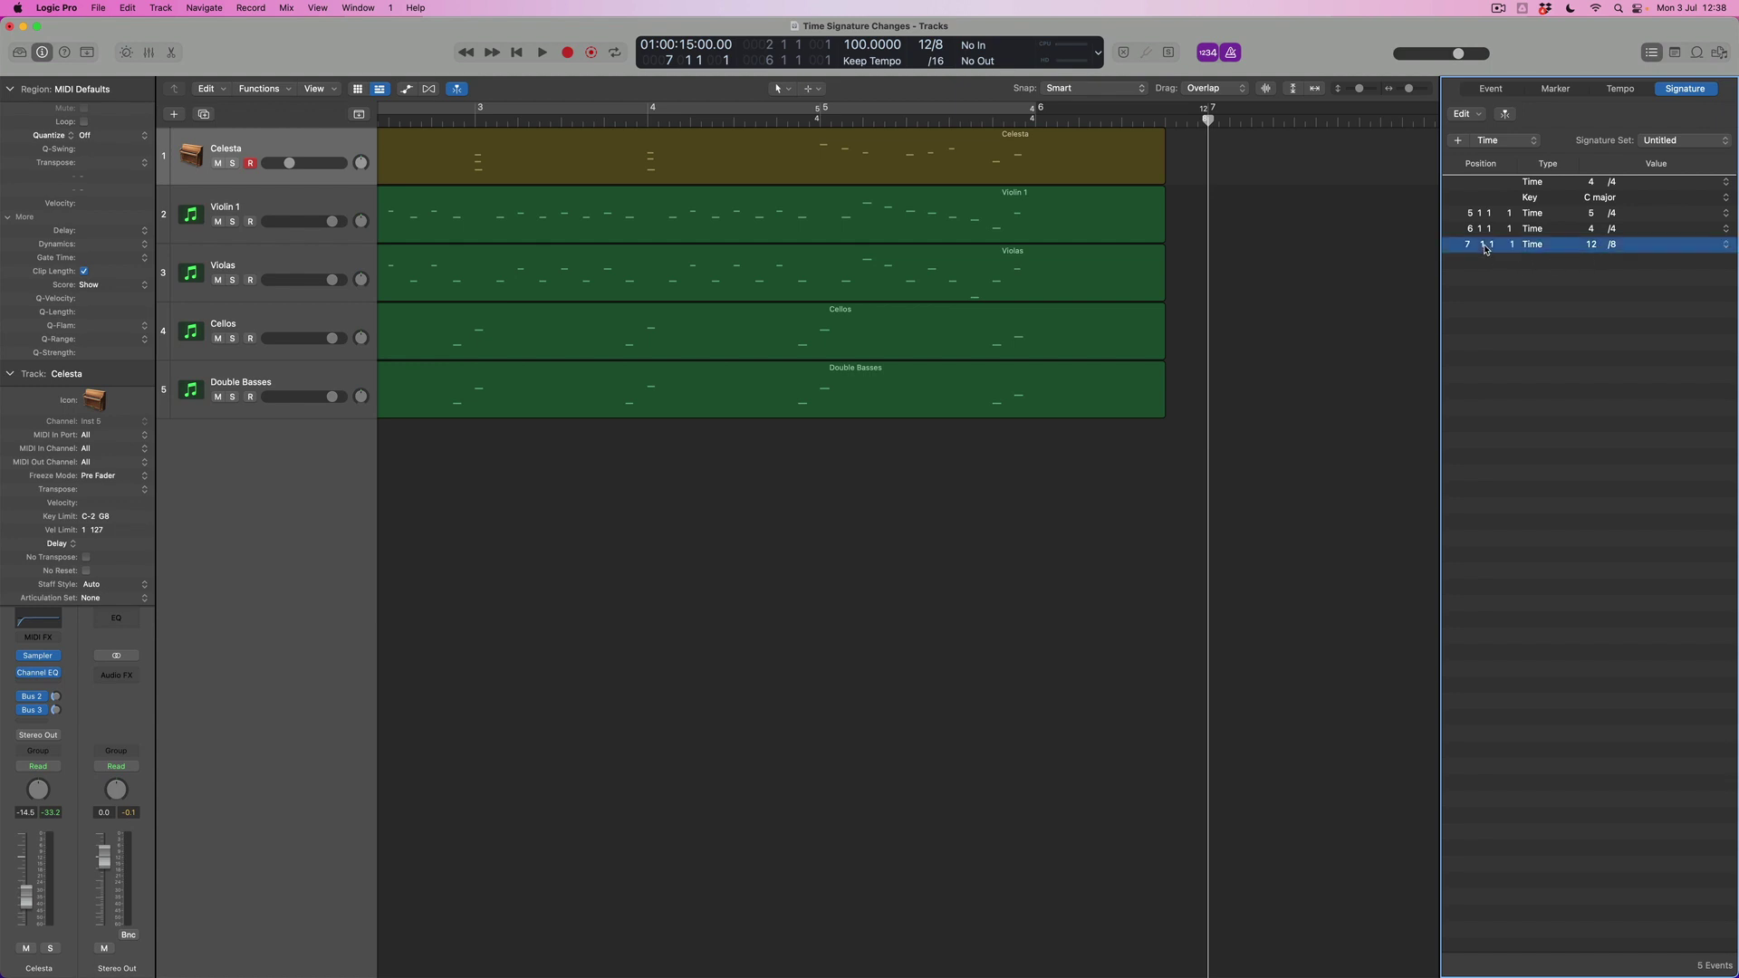
key(Delete)
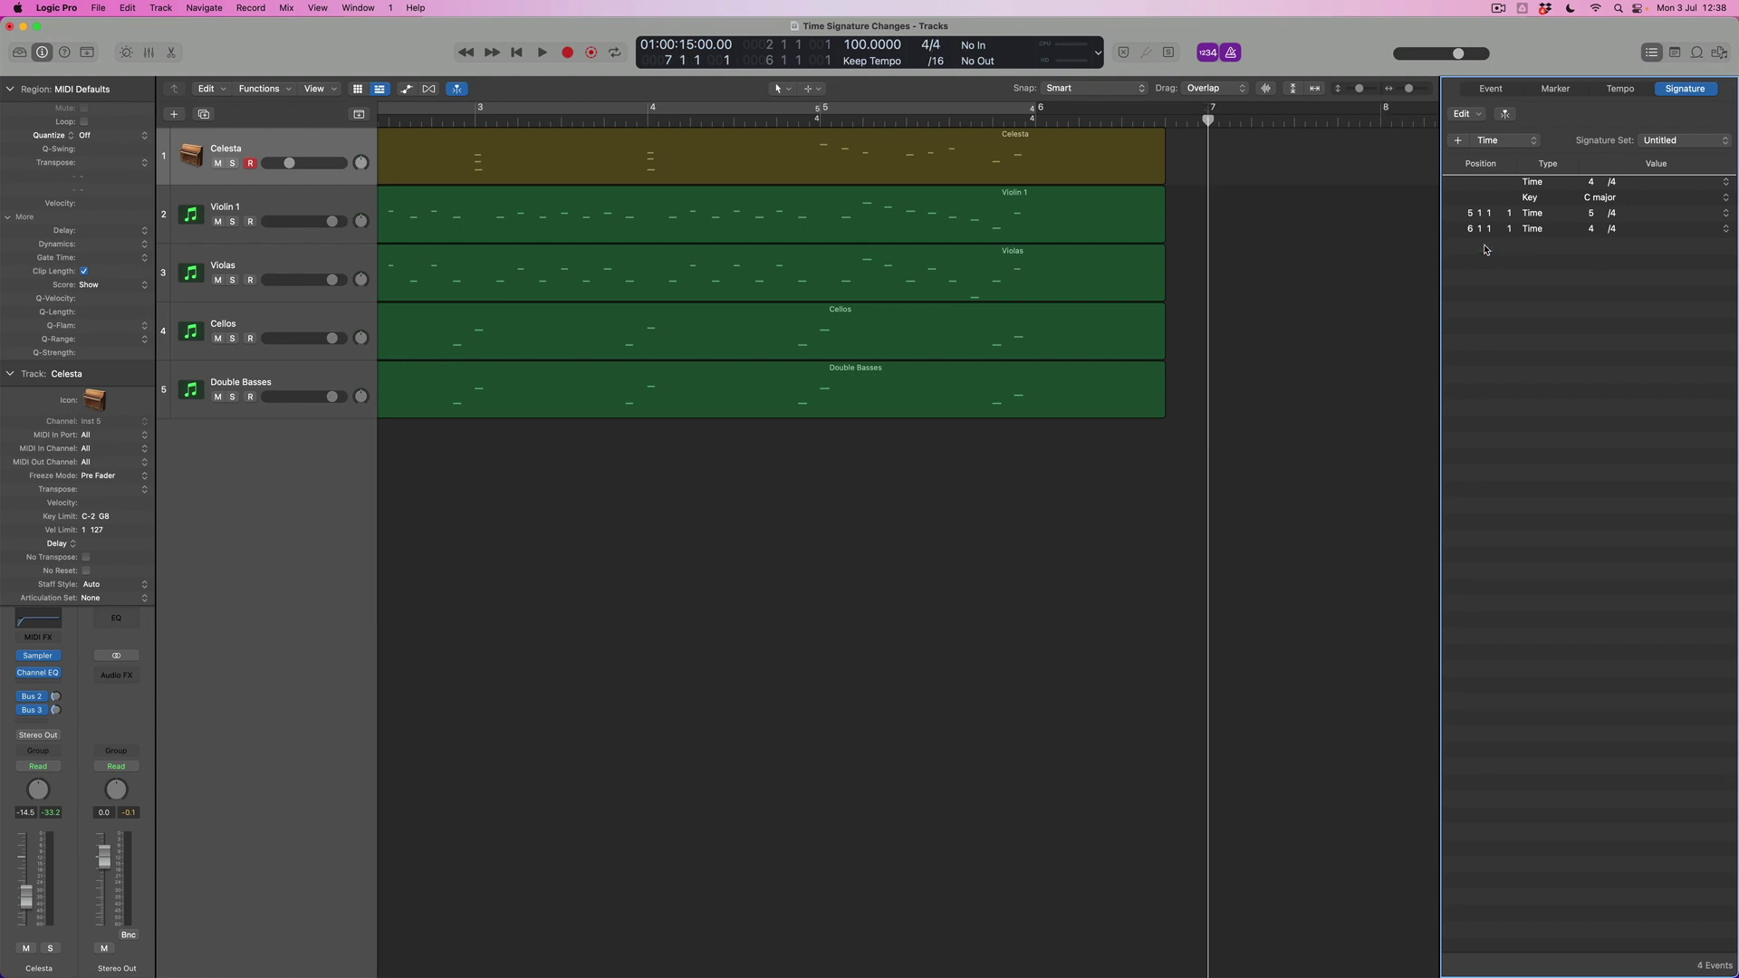
key(super+z)
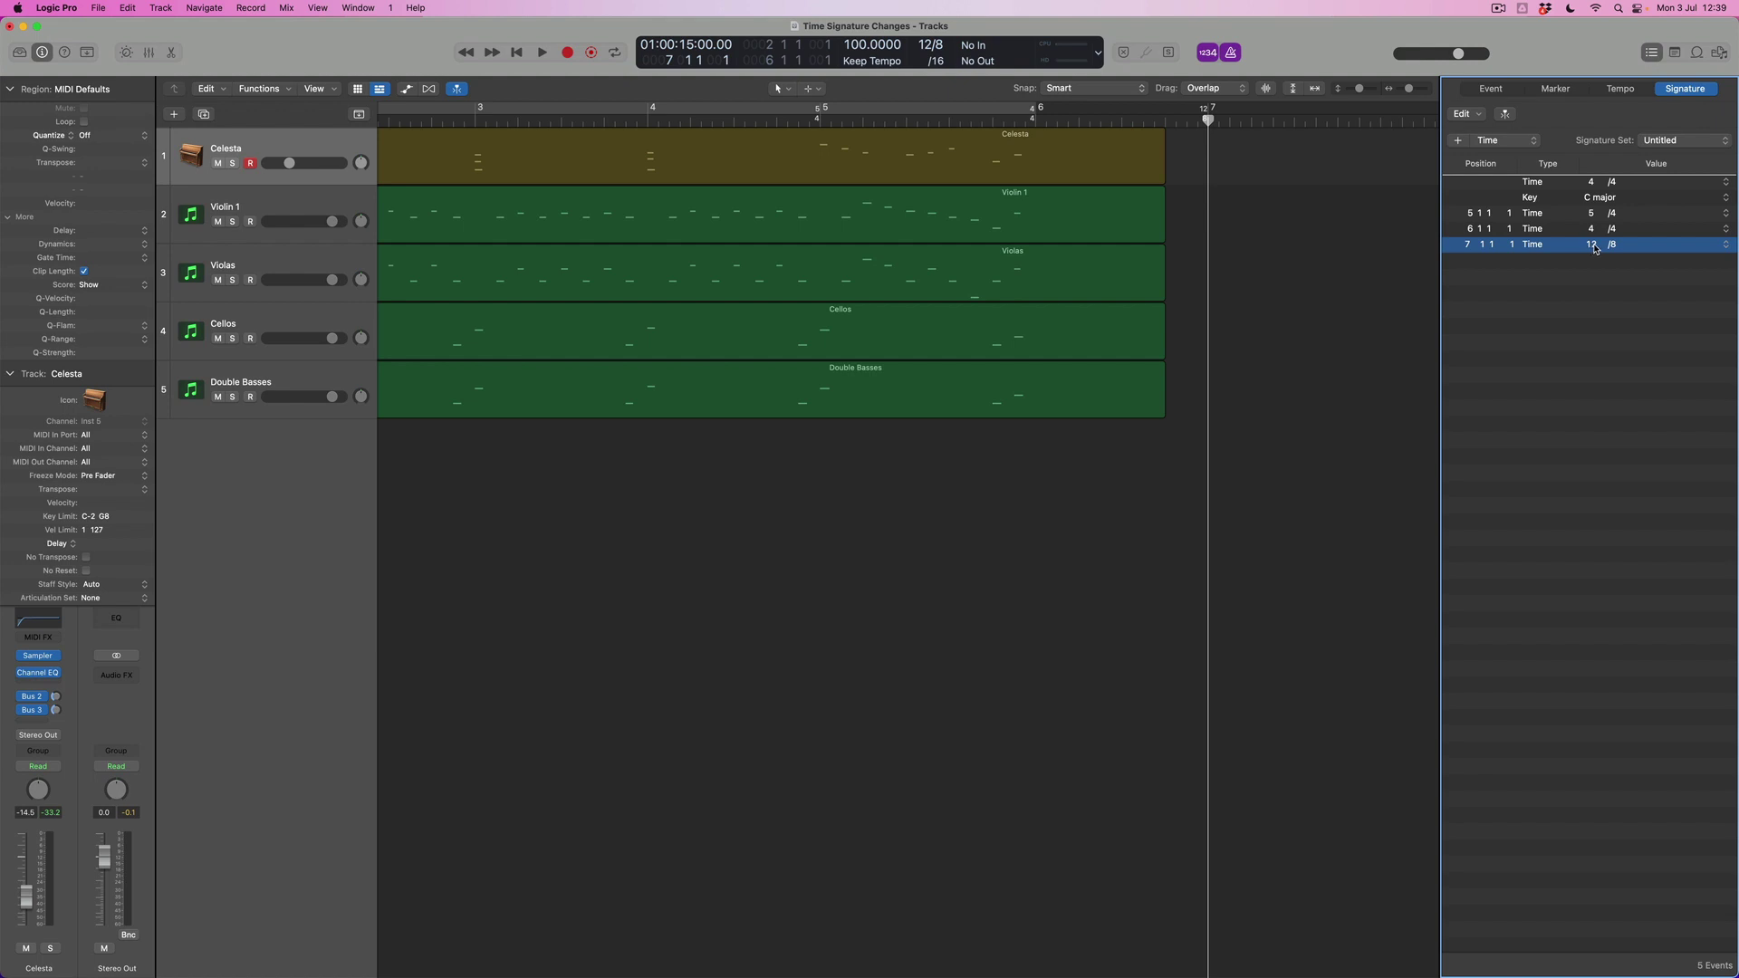
Step: Lower the last Time event from 12/8 to 11/8 and select that row
drag(1595, 249, 1594, 259)
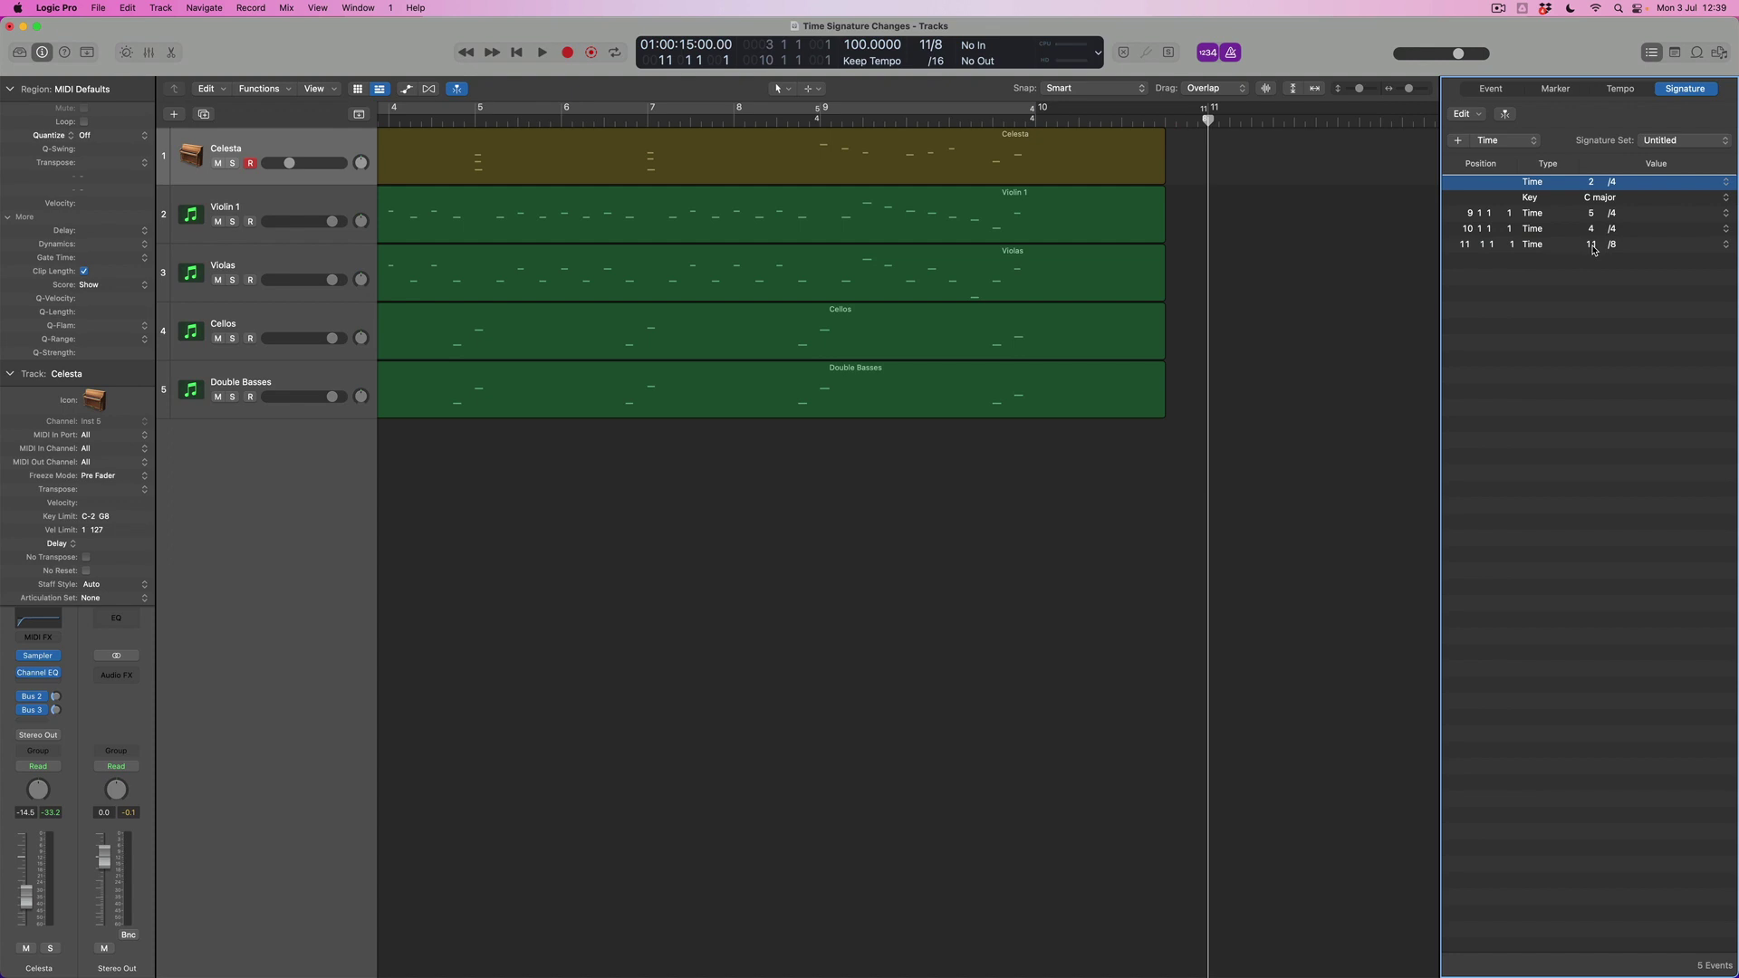
click(1495, 249)
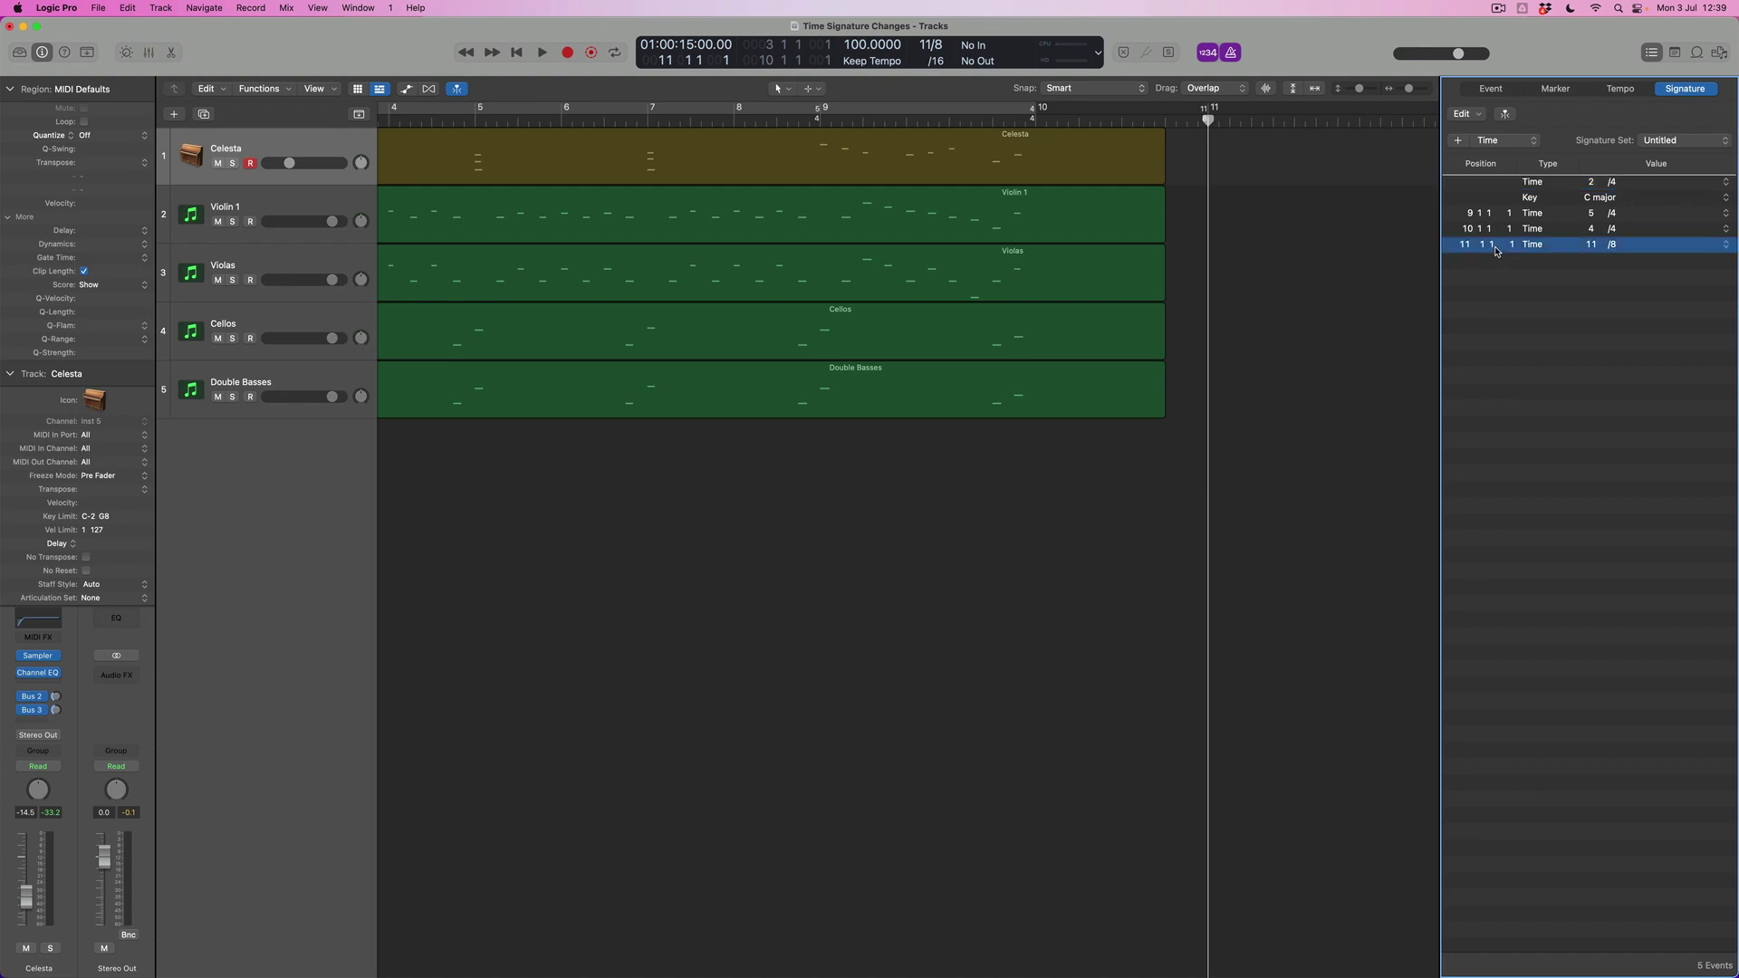